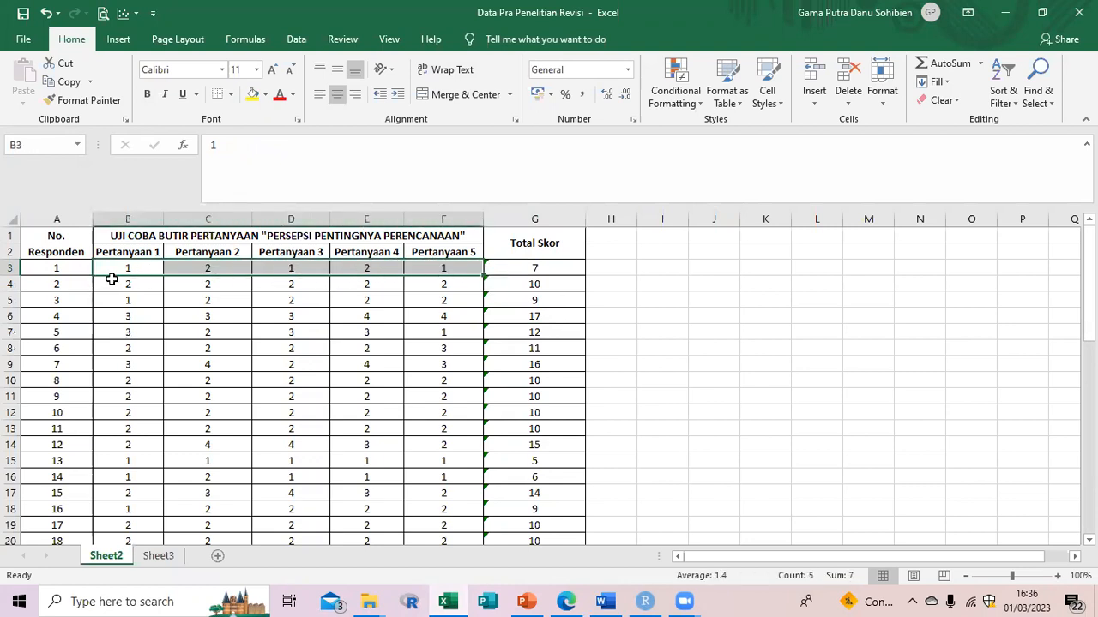
Check the Total Skor formulas for respondents 1 and 2 against their five question scores, and look through the remaining rows.
{"action": "left_click", "coordinate": [520, 266]}
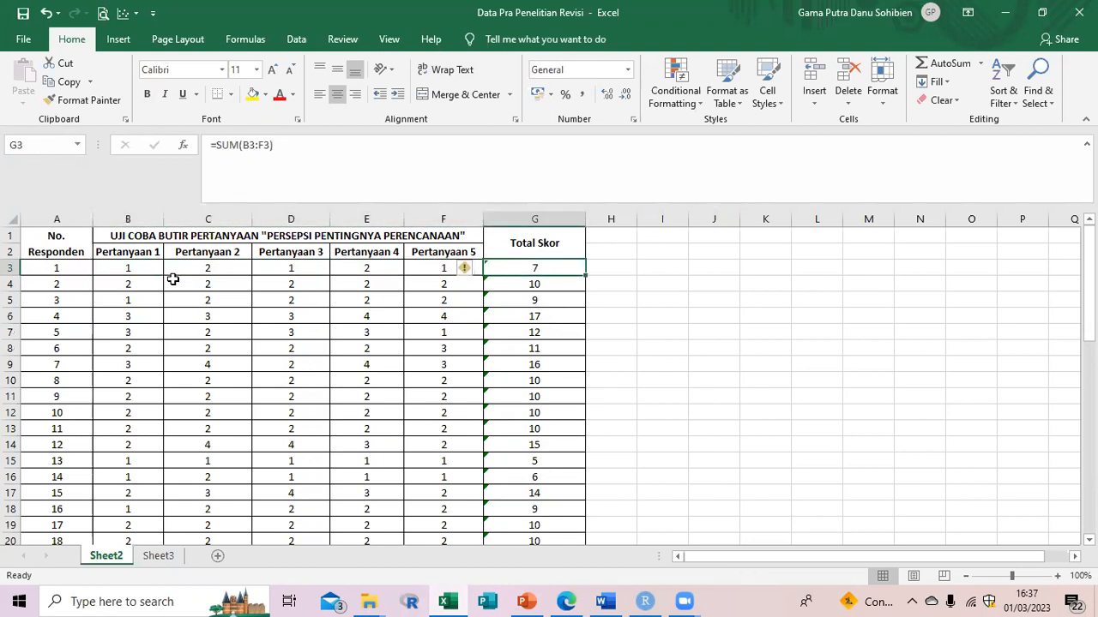
{"action": "left_click_drag", "start_coordinate": [106, 281], "coordinate": [473, 283]}
{"action": "left_click", "coordinate": [506, 284]}
{"action": "scroll", "coordinate": [493, 298], "scroll_direction": "down", "scroll_amount": 11}
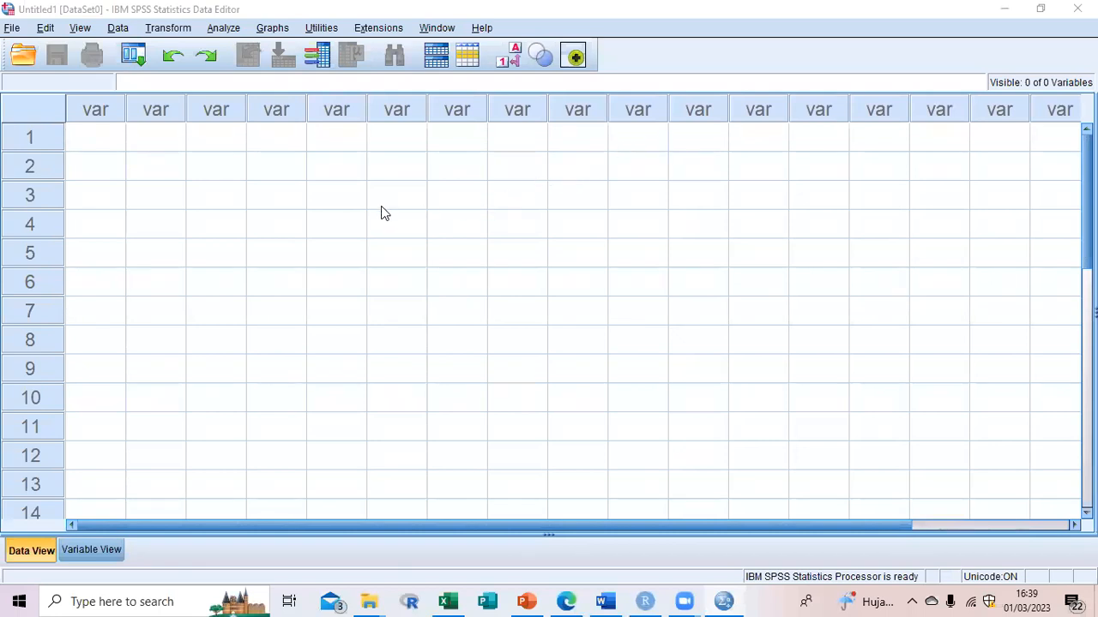
Define five variables in the empty SPSS dataset named butir_1, butir_2, butir_3, butir_4 and butir_5.
{"action": "left_click", "coordinate": [66, 550]}
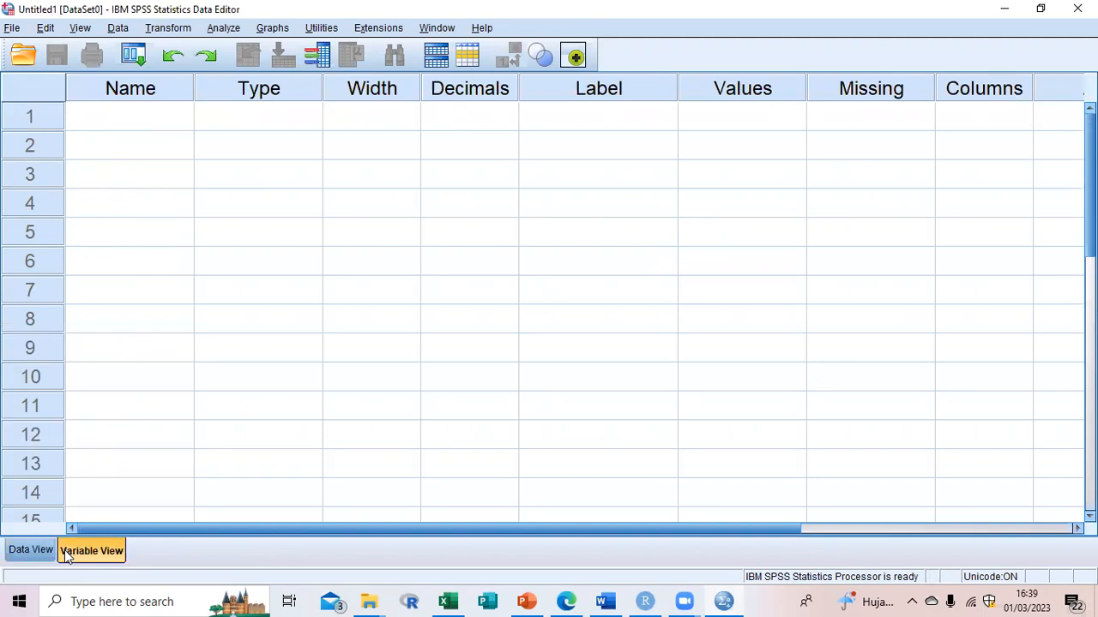
{"action": "left_click", "coordinate": [146, 126]}
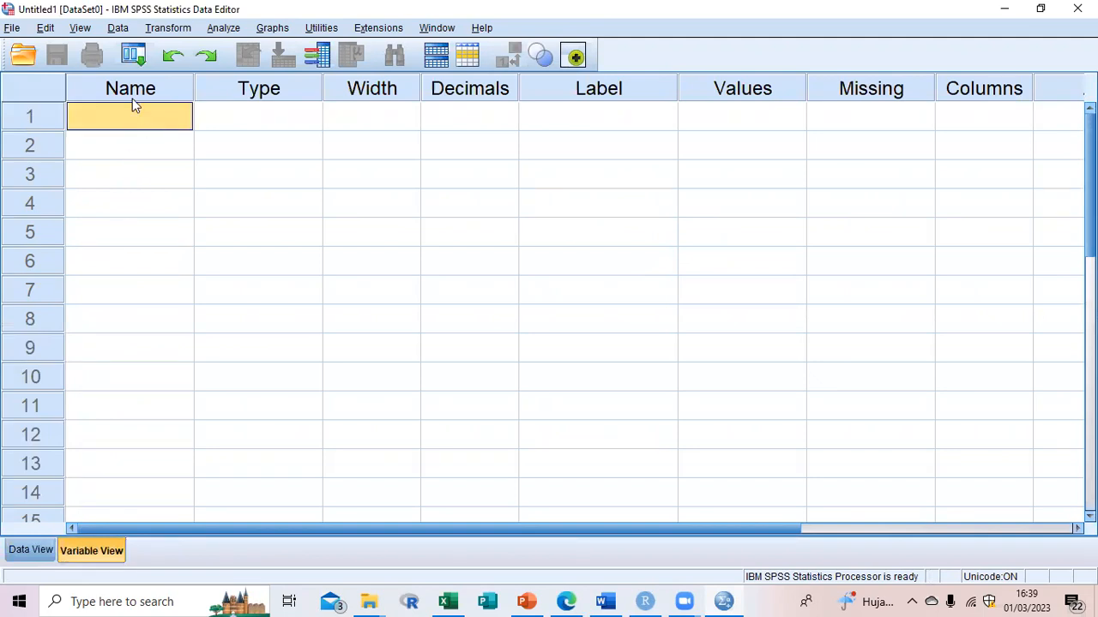
{"action": "type", "text": "butir_1"}
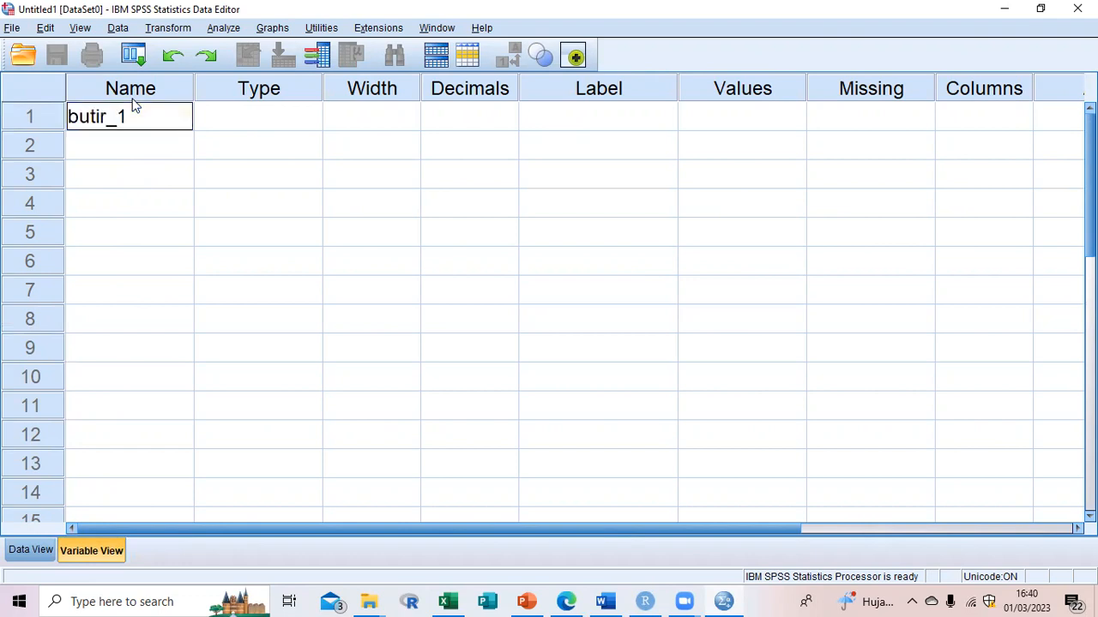
{"action": "left_click", "coordinate": [162, 151]}
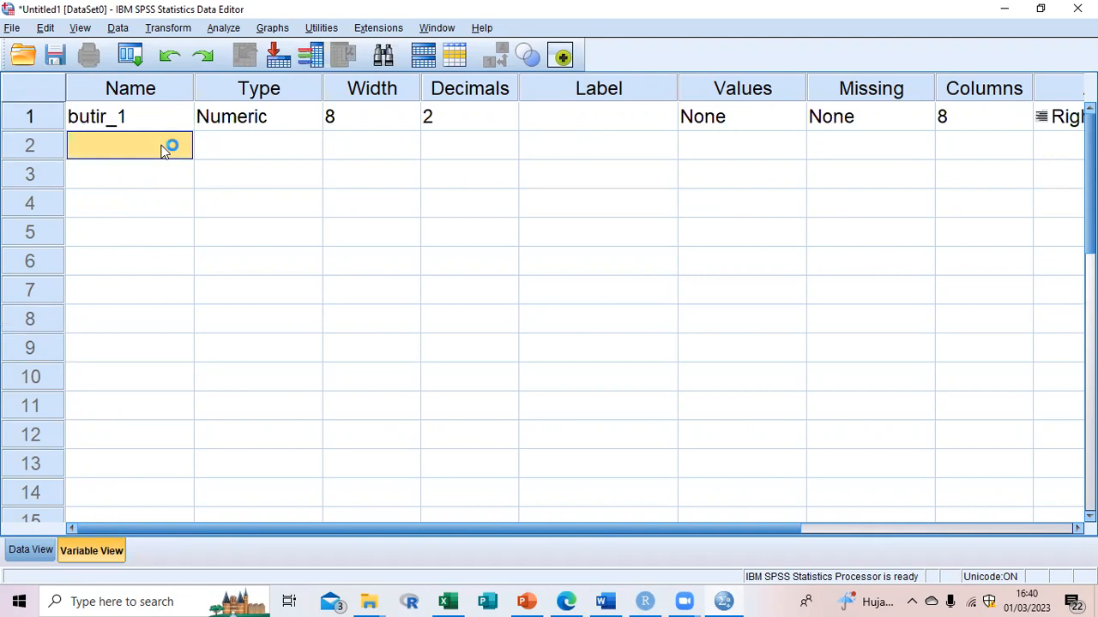
{"action": "type", "text": "butir_2"}
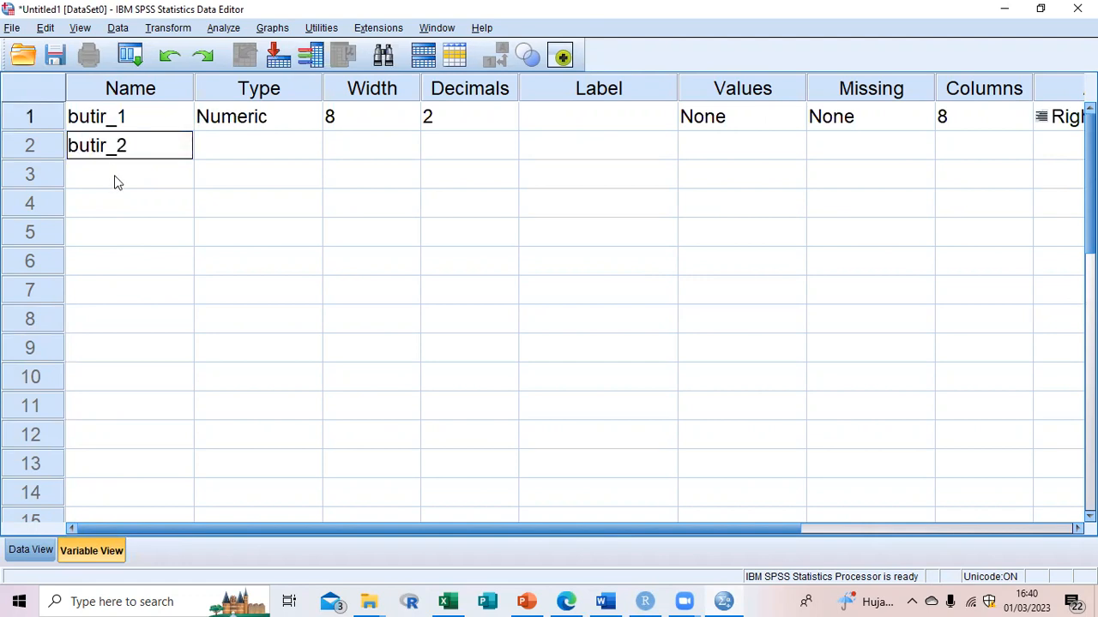
{"action": "left_click", "coordinate": [115, 176]}
{"action": "type", "text": "butir_3"}
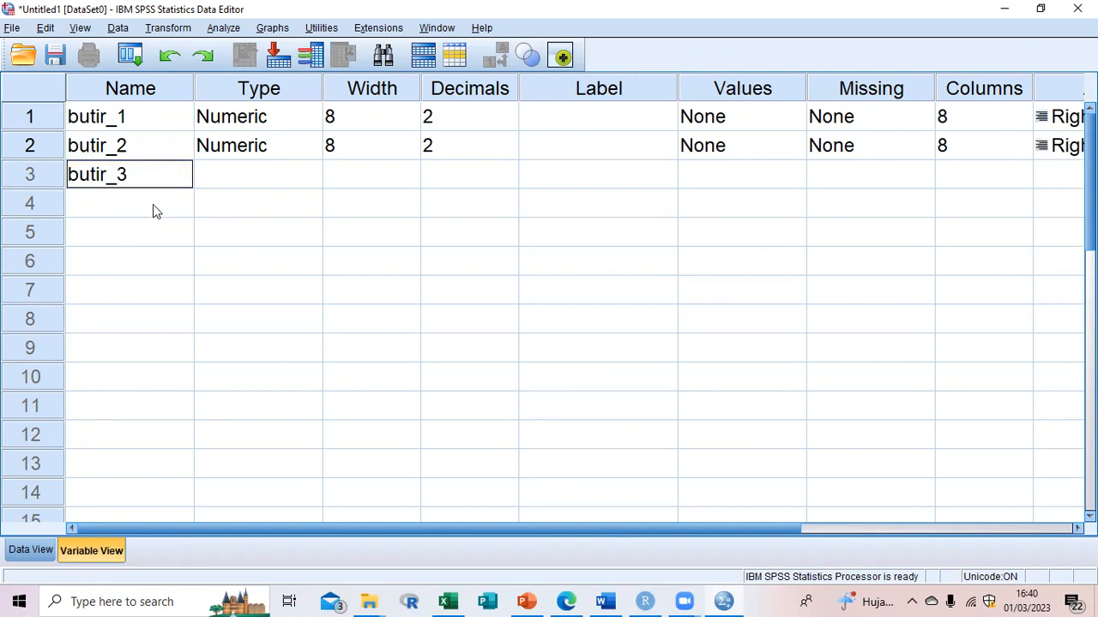
{"action": "left_click", "coordinate": [153, 204]}
{"action": "type", "text": "butir_4"}
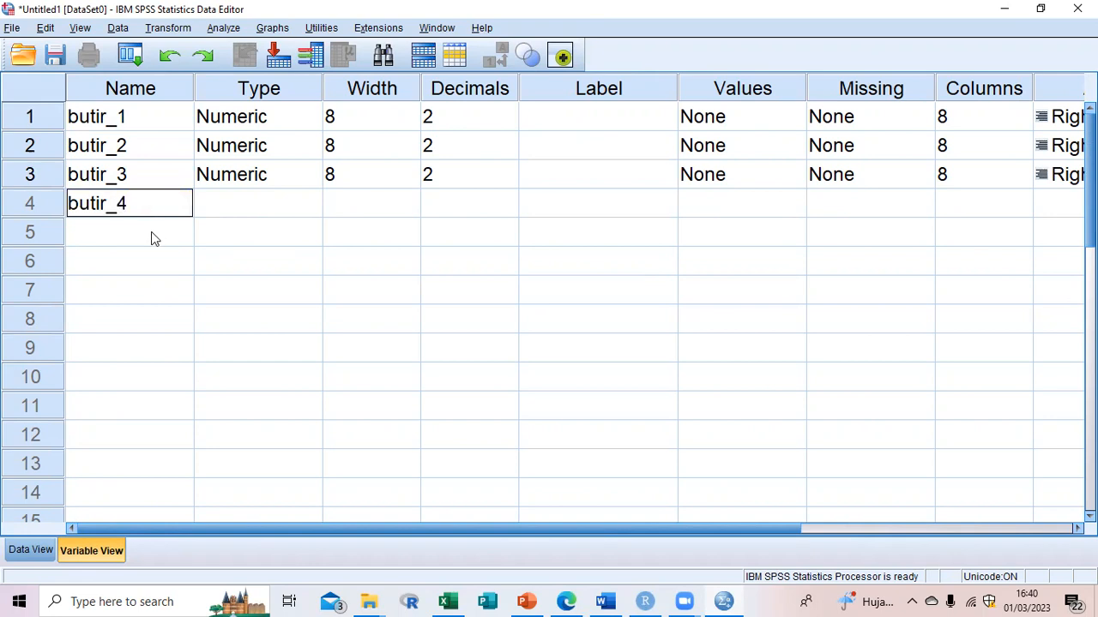
{"action": "left_click", "coordinate": [151, 232]}
{"action": "type", "text": "butir_"}
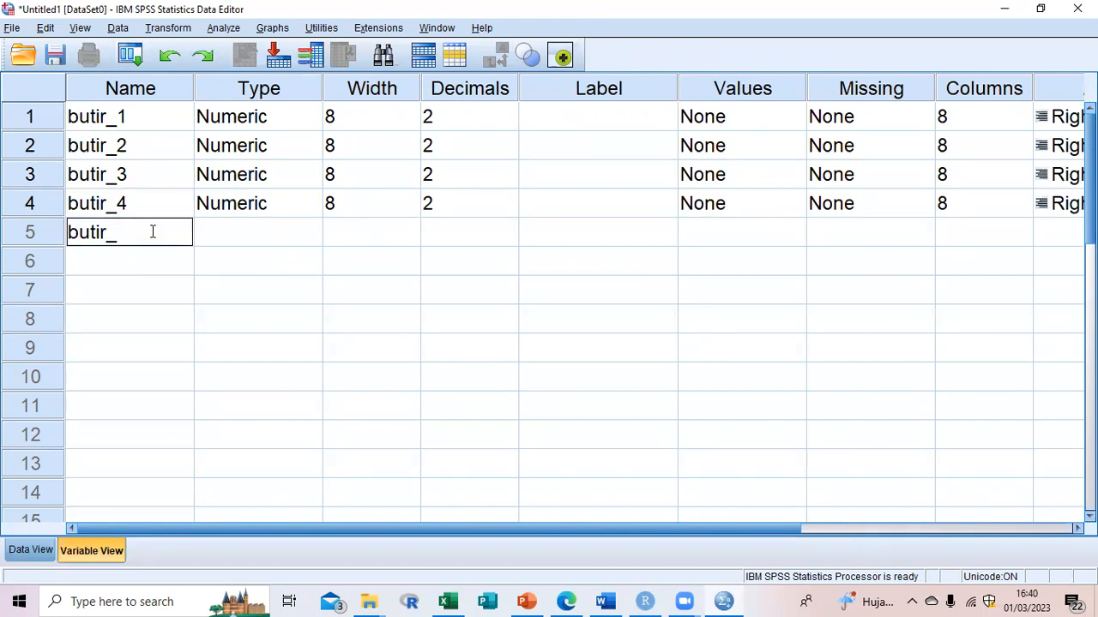
{"action": "type", "text": "5"}
Add a sixth variable named total_skor below butir_5.
{"action": "left_click", "coordinate": [228, 269]}
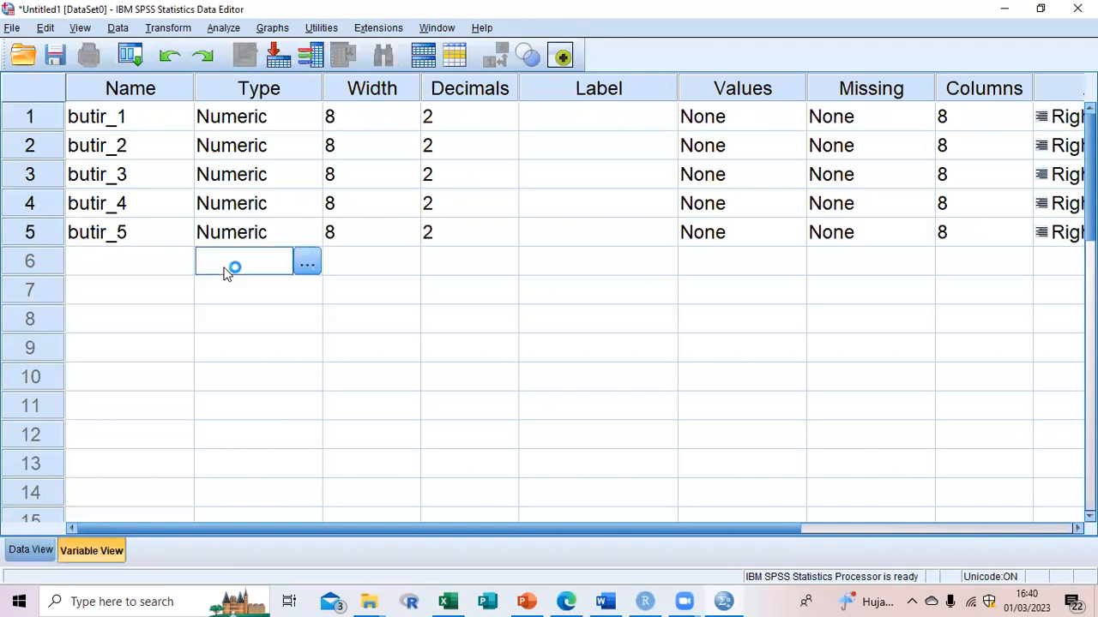
{"action": "left_click", "coordinate": [160, 246]}
{"action": "left_click", "coordinate": [158, 254]}
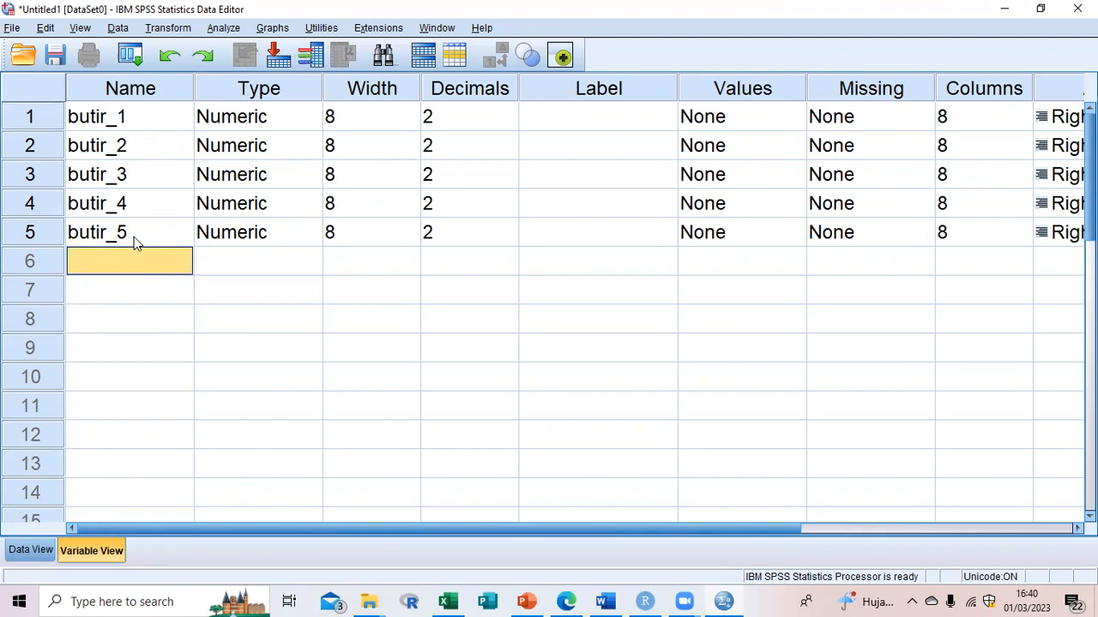
{"action": "type", "text": "total_skor"}
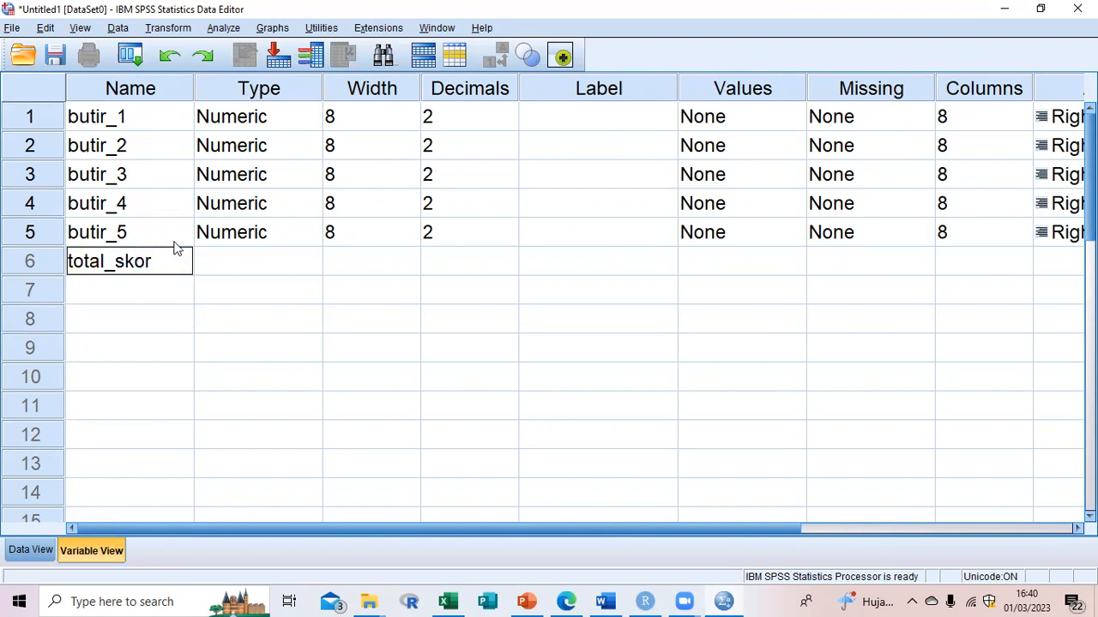
{"action": "left_click", "coordinate": [241, 275]}
Set the decimals to 0 for all six variables, butir_1 to butir_5 and total_skor.
{"action": "left_click", "coordinate": [499, 116]}
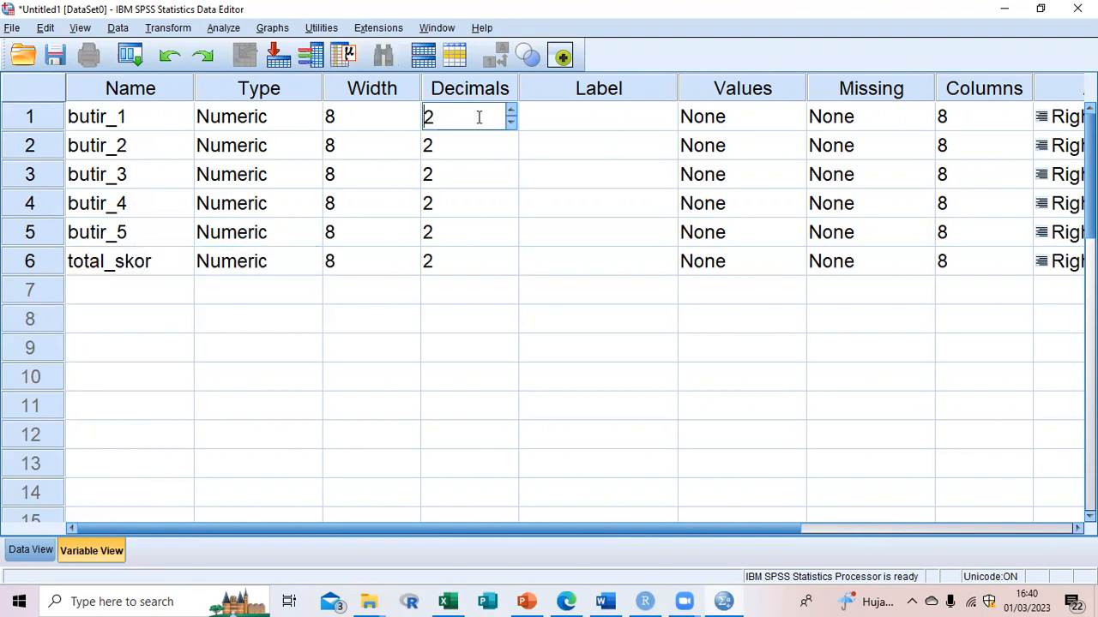
{"action": "type", "text": "0"}
{"action": "left_click", "coordinate": [434, 151]}
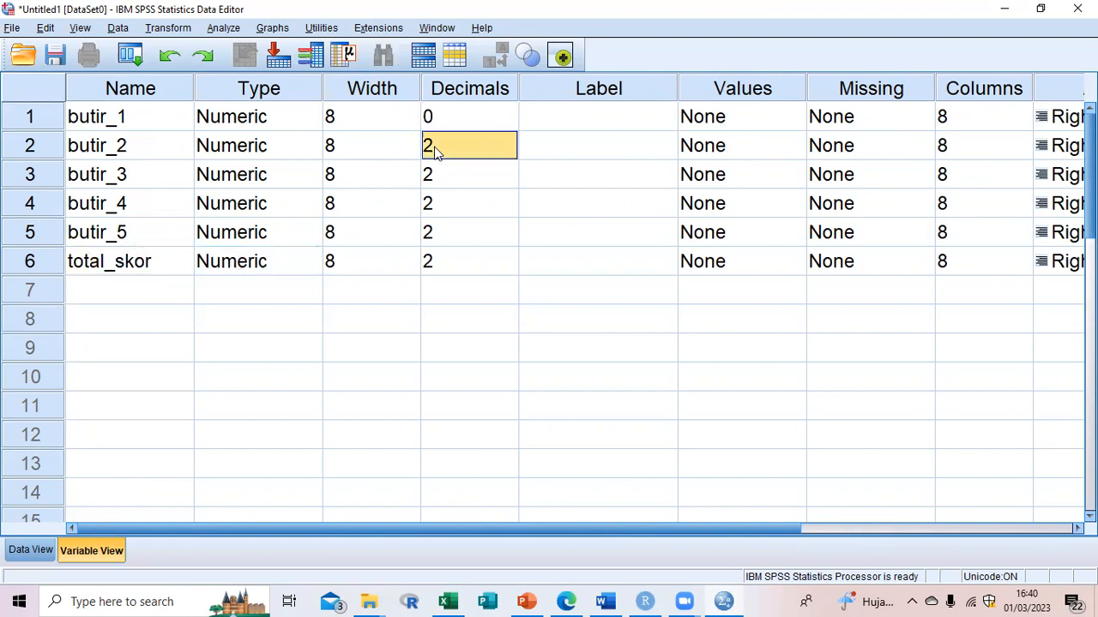
{"action": "type", "text": "0"}
{"action": "left_click", "coordinate": [448, 177]}
{"action": "type", "text": "0"}
{"action": "left_click", "coordinate": [431, 206]}
{"action": "type", "text": "0"}
{"action": "left_click", "coordinate": [429, 240]}
{"action": "type", "text": "0"}
{"action": "left_click", "coordinate": [438, 258]}
{"action": "left_click_drag", "start_coordinate": [441, 261], "coordinate": [412, 262]}
{"action": "type", "text": "0"}
{"action": "left_click", "coordinate": [433, 318]}
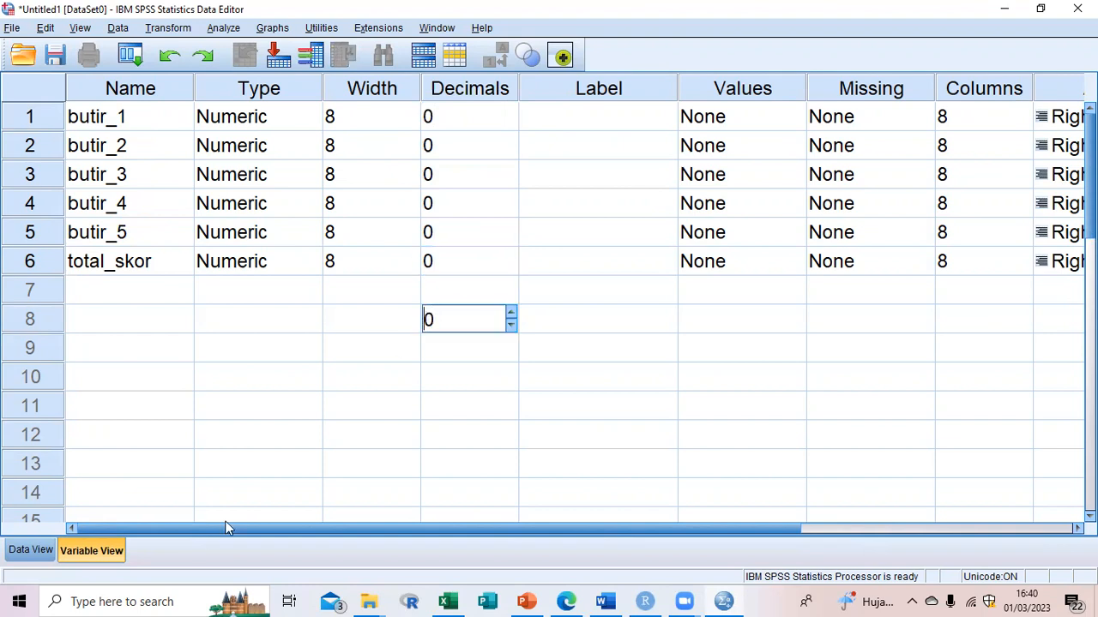
Show the dataset's data grid and select the first case's cell under butir_1.
{"action": "left_click", "coordinate": [34, 552]}
{"action": "left_click", "coordinate": [216, 197]}
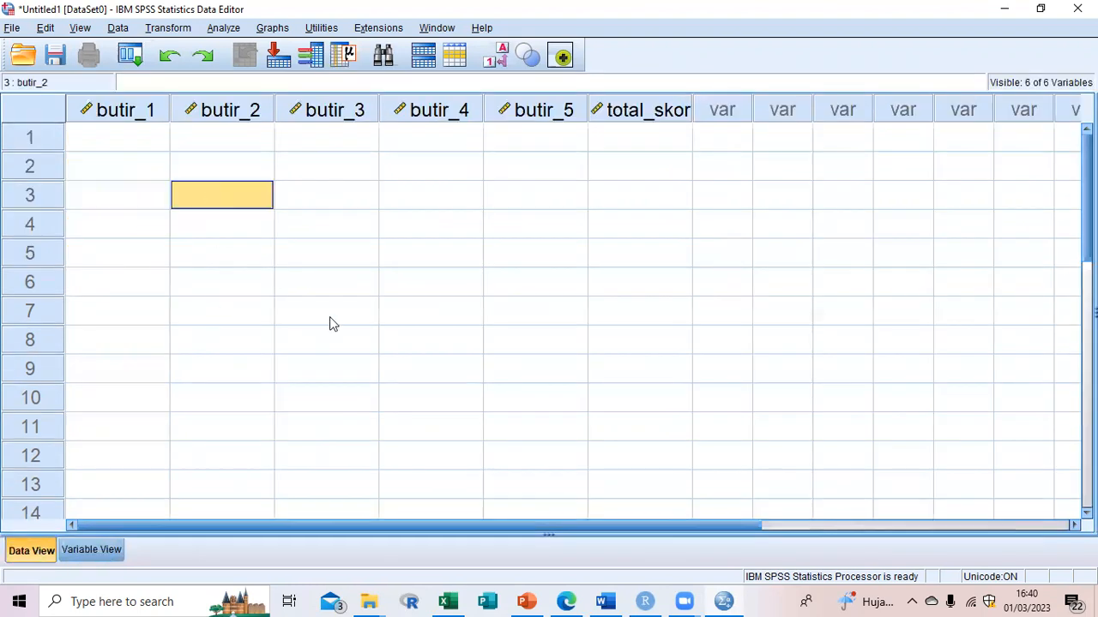
{"action": "left_click", "coordinate": [141, 146]}
Switch to Excel and copy the question scores and total scores of all 48 respondents, cells B3 to G50.
{"action": "left_click", "coordinate": [447, 602]}
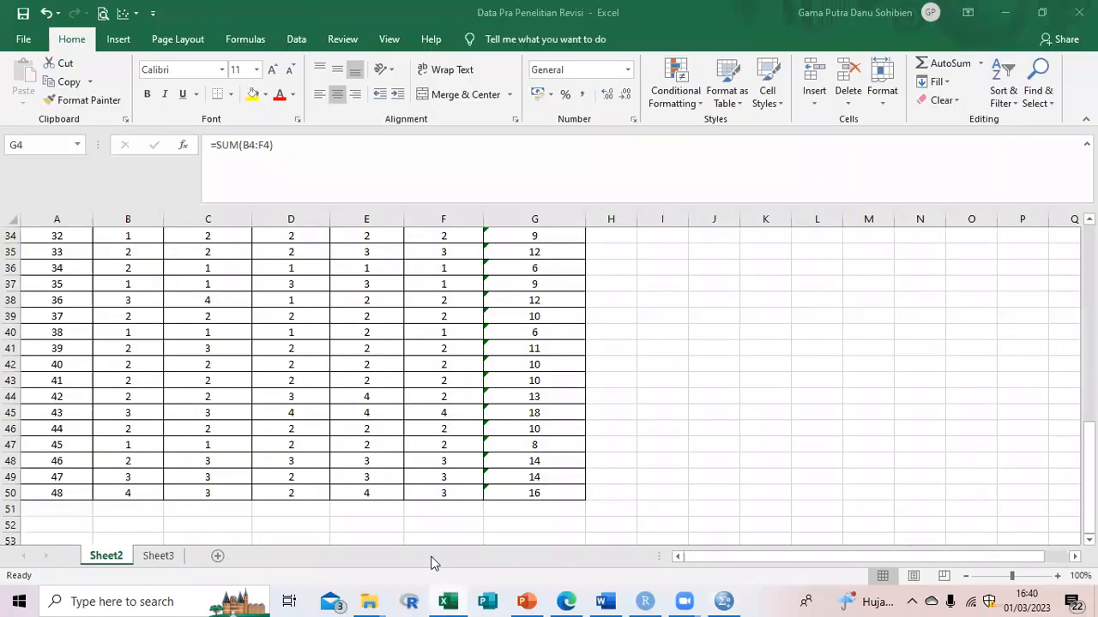
{"action": "scroll", "coordinate": [227, 294], "scroll_direction": "up", "scroll_amount": 7}
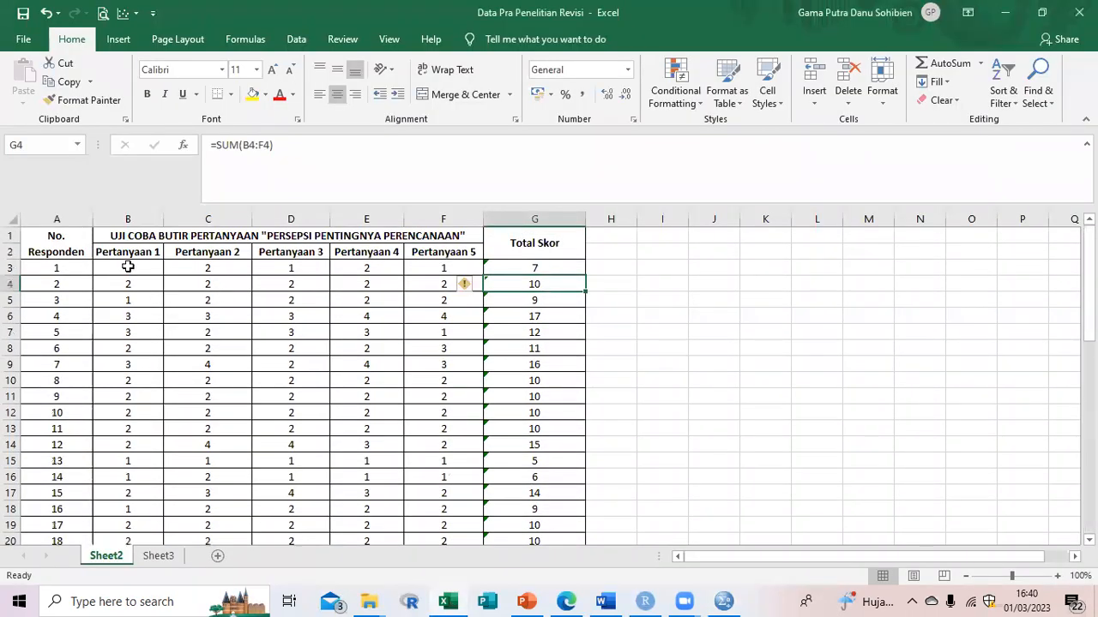
{"action": "left_click", "coordinate": [128, 268]}
{"action": "left_click_drag", "start_coordinate": [150, 269], "coordinate": [531, 290]}
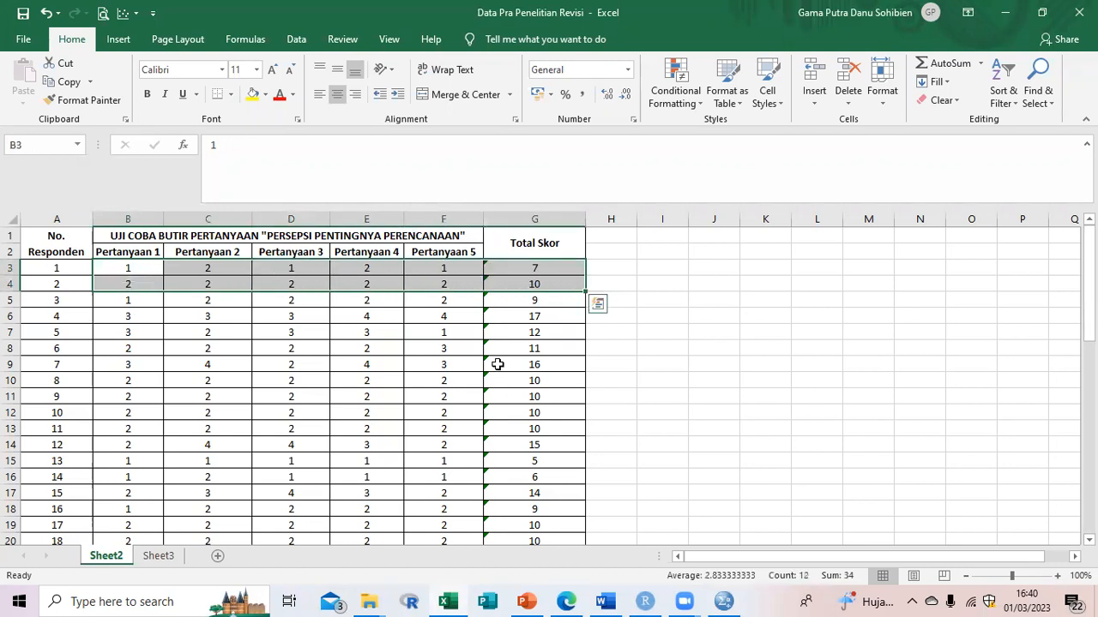
{"action": "scroll", "coordinate": [498, 364], "scroll_direction": "down", "scroll_amount": 20}
{"action": "scroll", "coordinate": [523, 352], "scroll_direction": "up", "scroll_amount": 5}
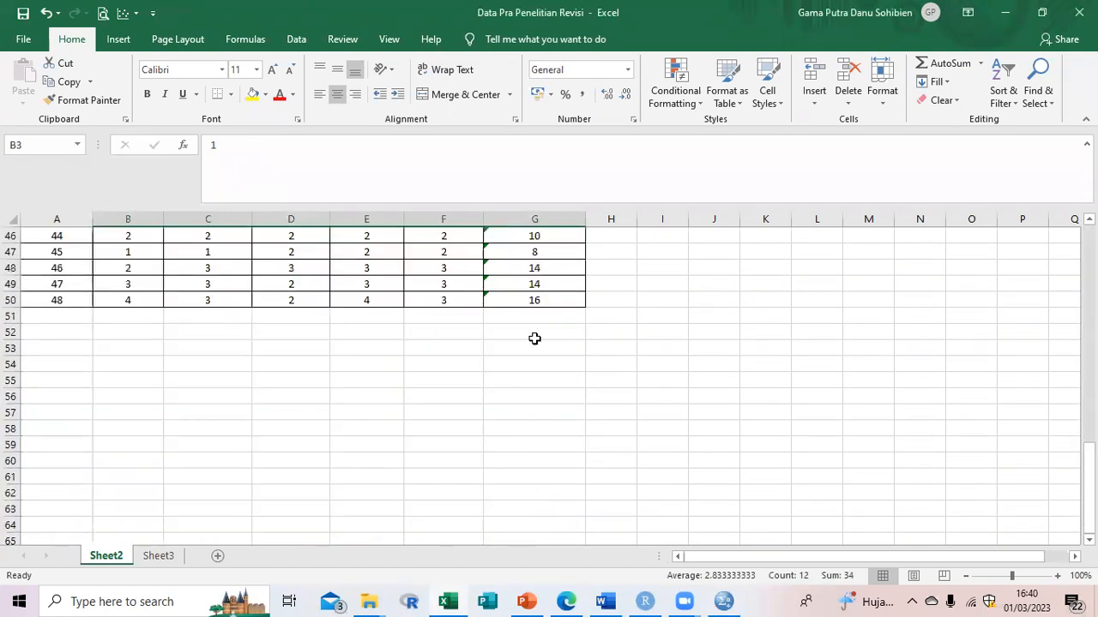
{"action": "left_click", "coordinate": [548, 301], "text": "shift"}
{"action": "scroll", "coordinate": [435, 327], "scroll_direction": "up", "scroll_amount": 8}
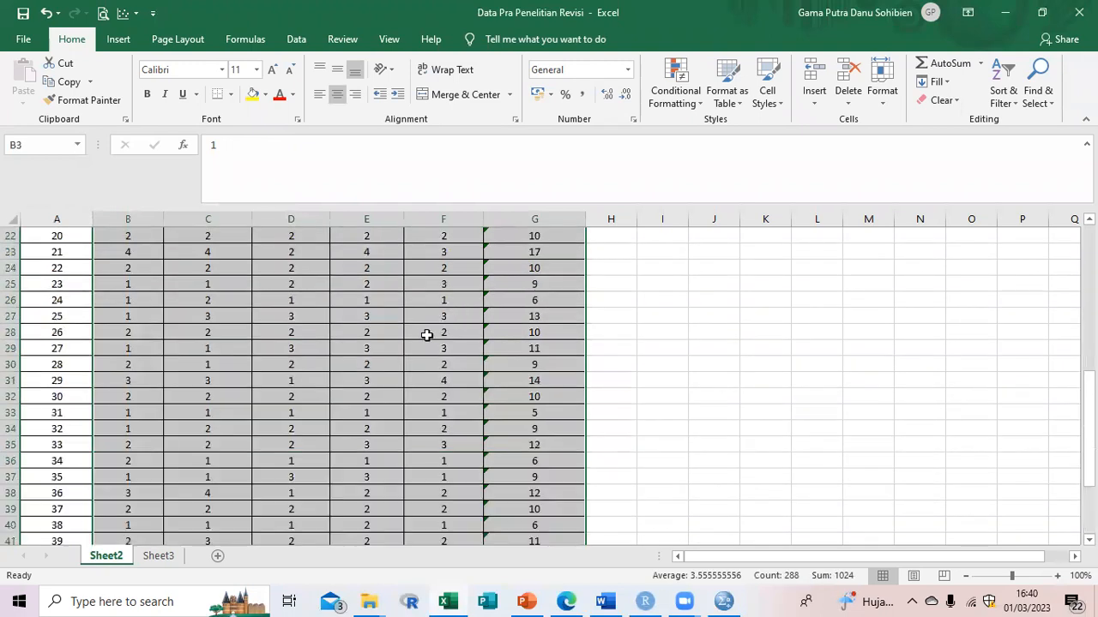
{"action": "scroll", "coordinate": [434, 328], "scroll_direction": "up", "scroll_amount": 7}
{"action": "right_click", "coordinate": [237, 309]}
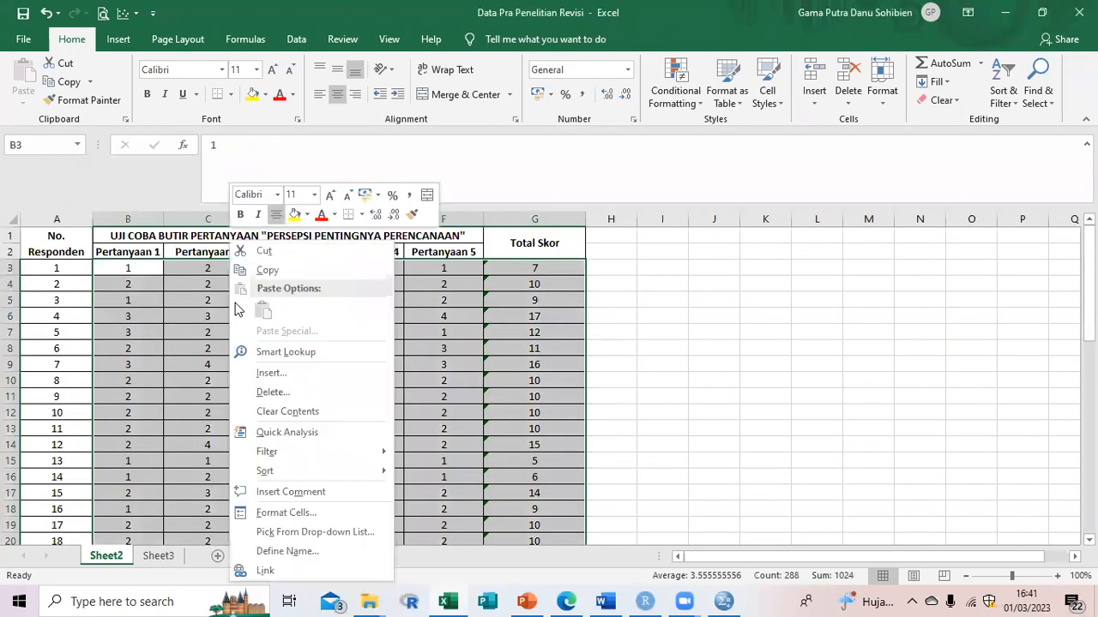
{"action": "left_click", "coordinate": [269, 271]}
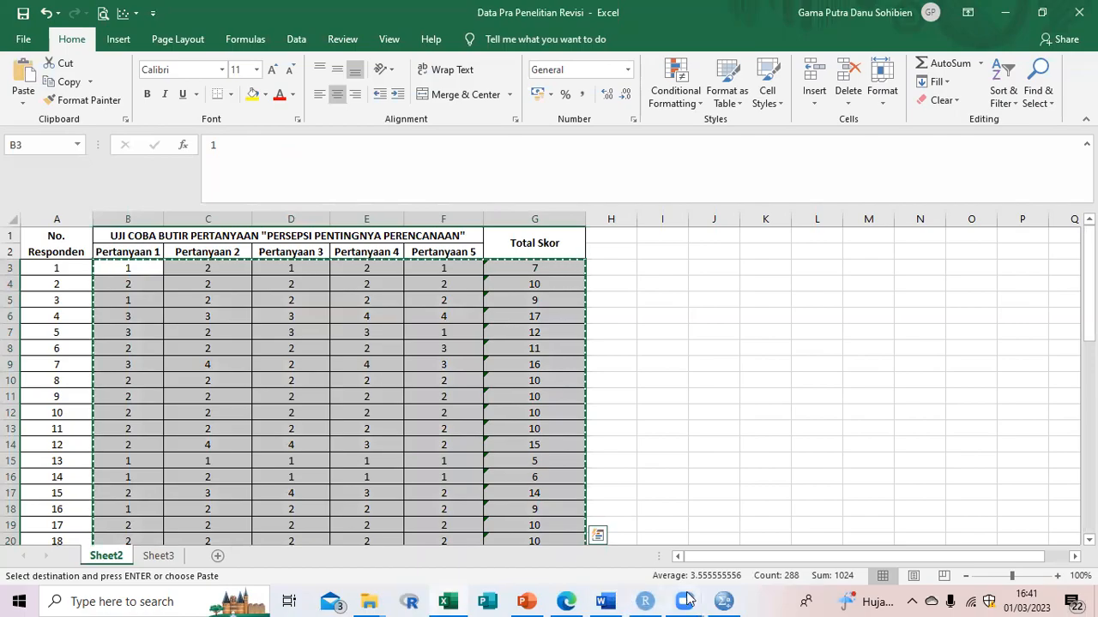
Switch back to SPSS, paste the copied scores into the six variables from the first case, and look over all rows.
{"action": "left_click", "coordinate": [723, 602]}
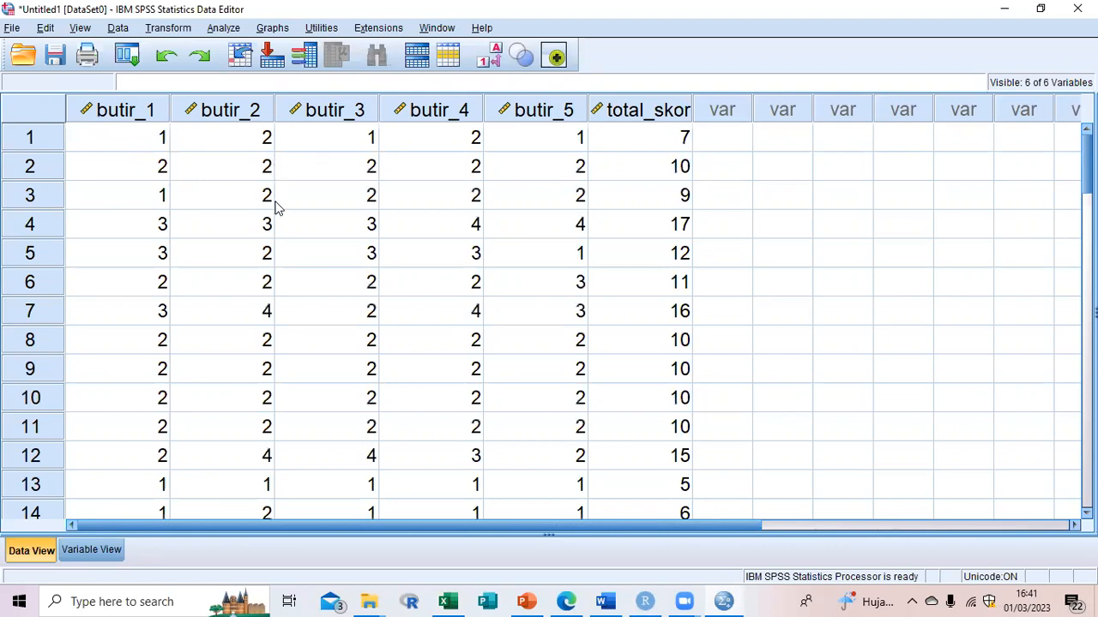
{"action": "scroll", "coordinate": [257, 232], "scroll_direction": "down", "scroll_amount": 19}
{"action": "scroll", "coordinate": [248, 250], "scroll_direction": "up", "scroll_amount": 17}
{"action": "scroll", "coordinate": [241, 263], "scroll_direction": "up", "scroll_amount": 2}
Run a bivariate Pearson correlation on butir_1 to butir_5 and total_skor, two-tailed with significant correlations flagged.
{"action": "left_click", "coordinate": [223, 29]}
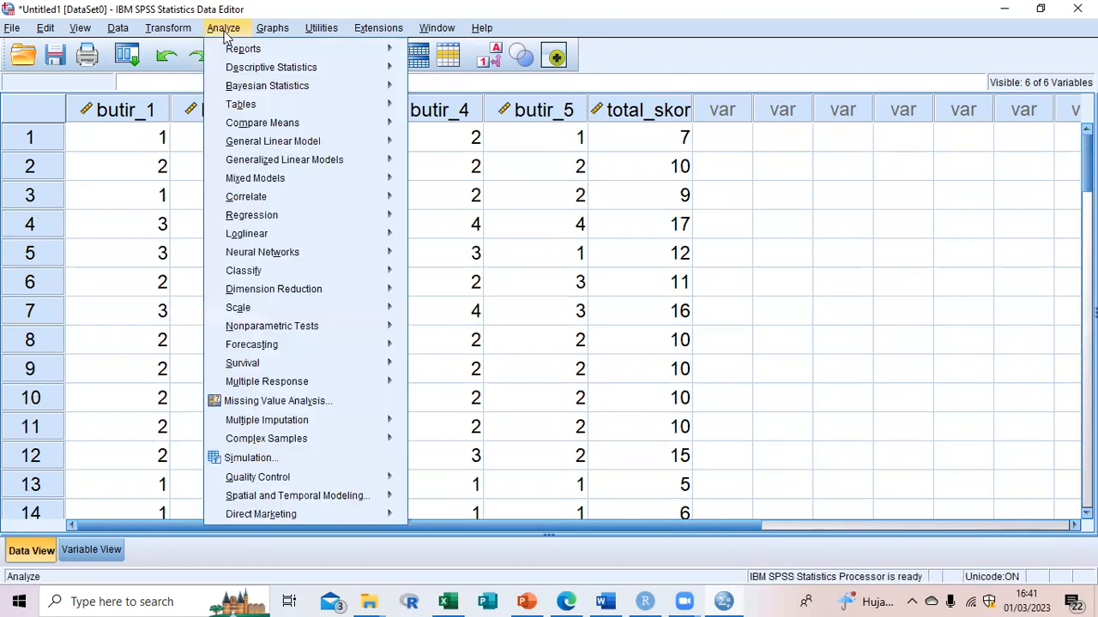
{"action": "mouse_move", "coordinate": [252, 200]}
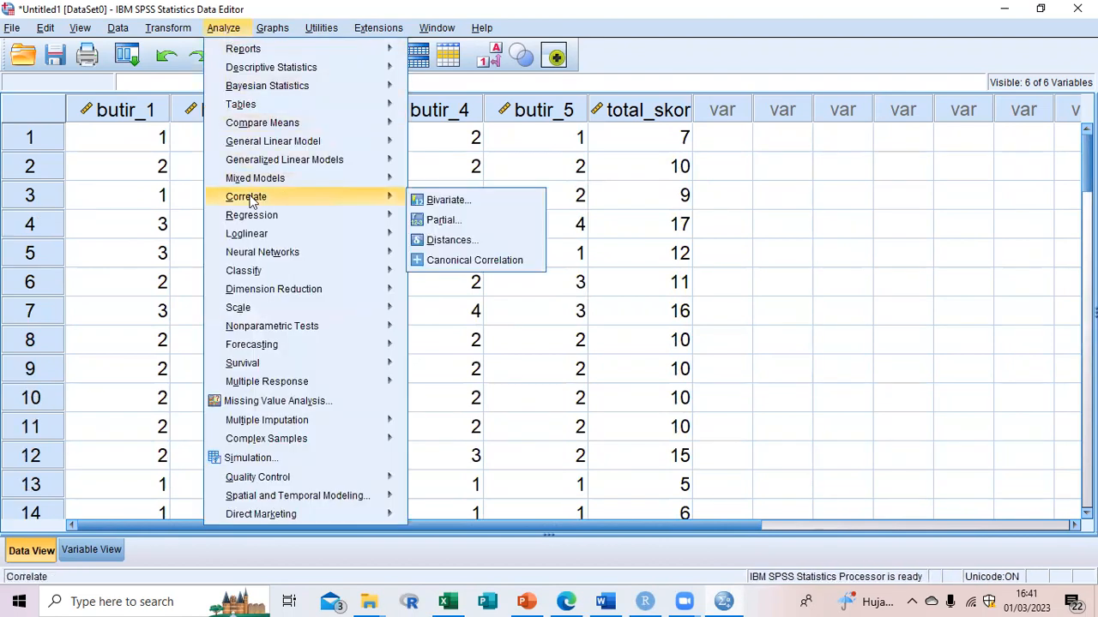
{"action": "left_click", "coordinate": [426, 198]}
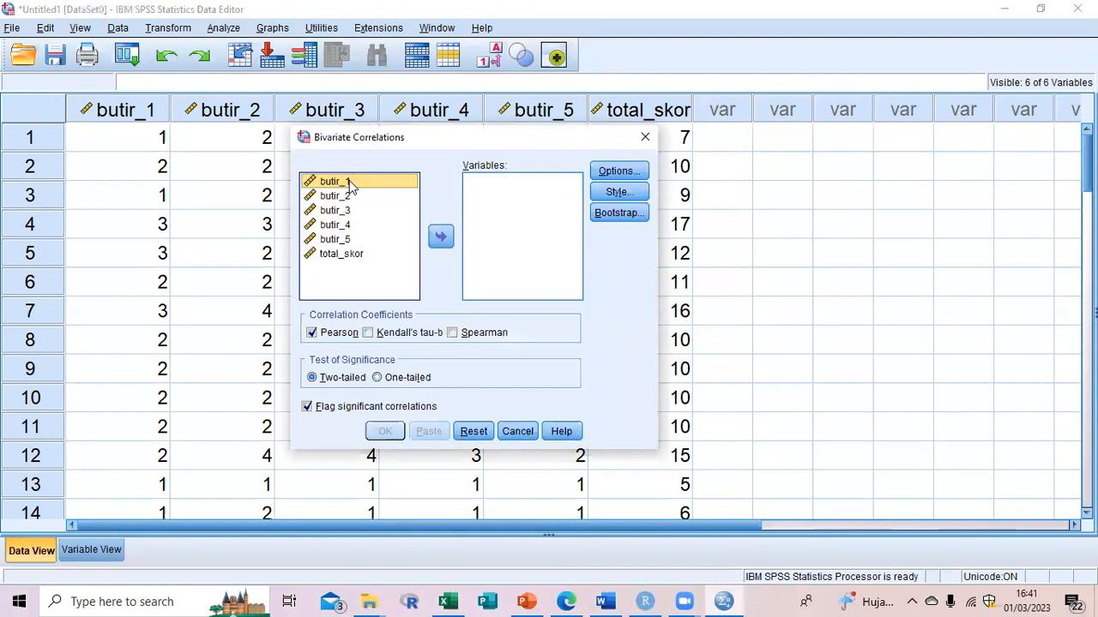
{"action": "left_click", "coordinate": [351, 257], "text": "shift"}
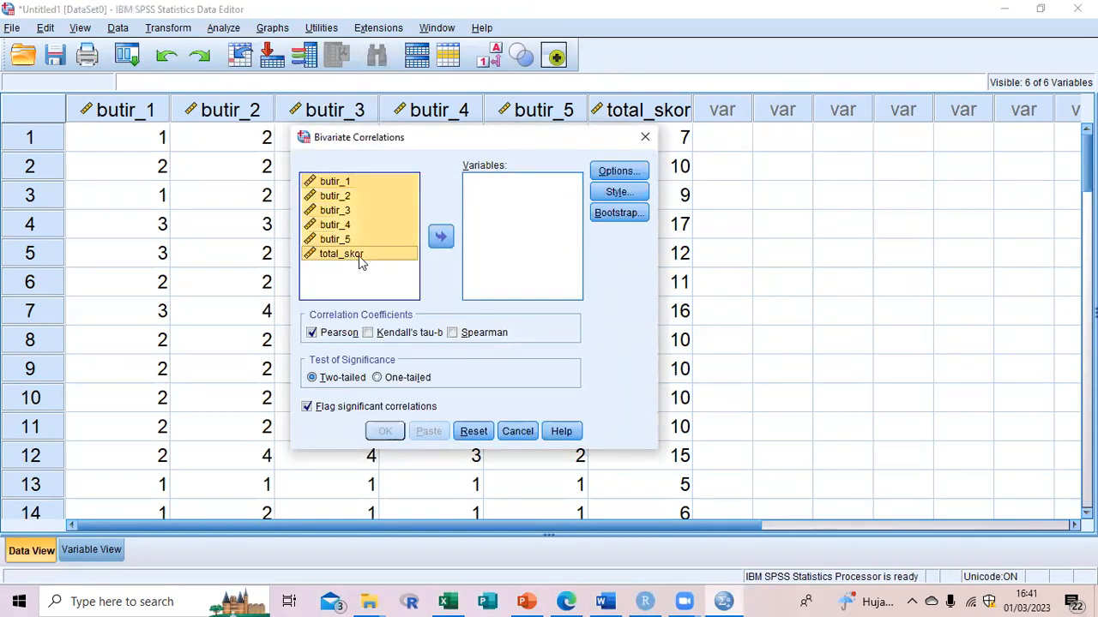
{"action": "left_click", "coordinate": [440, 238]}
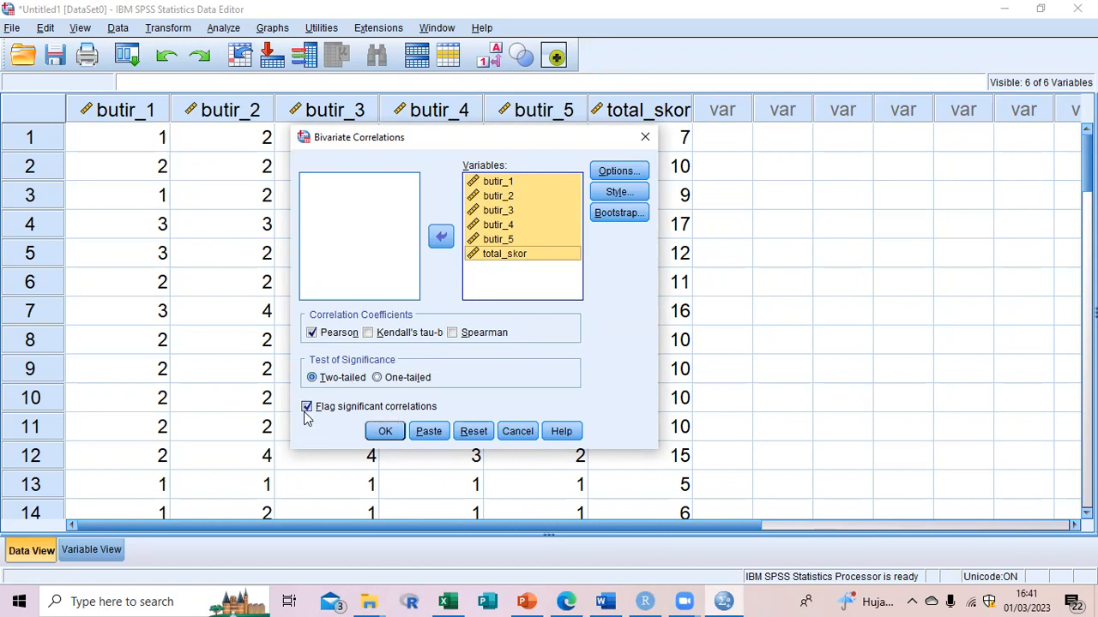
{"action": "left_click", "coordinate": [387, 433]}
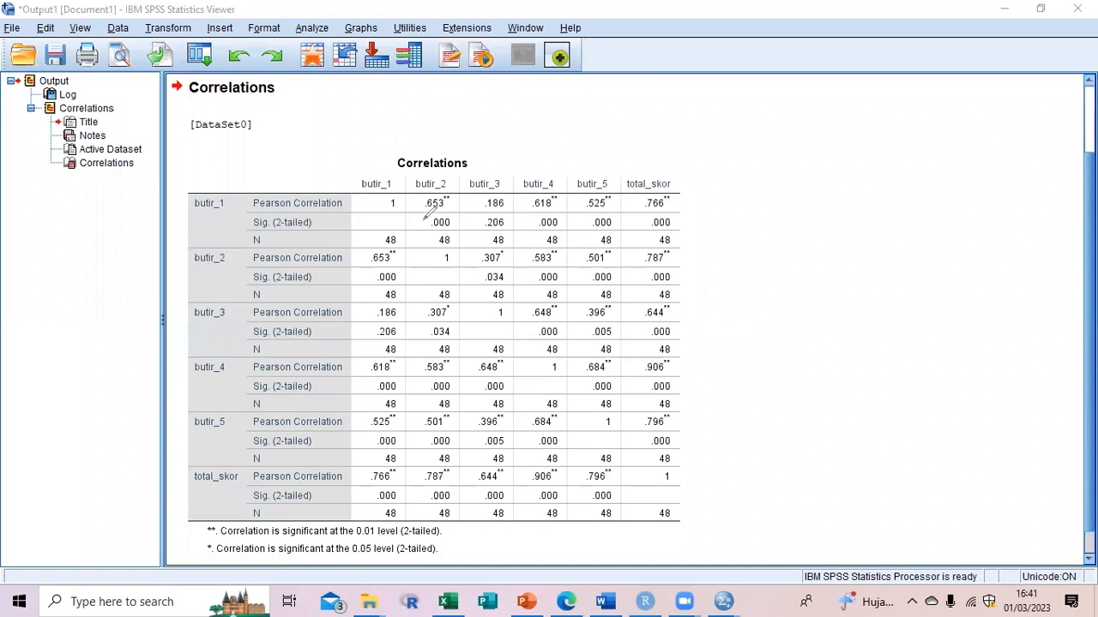
Underline butir_1, butir_2 and butir_5 with their total_skor correlations in the output, and handwrite "r hitung" beside the butir_1 value.
{"action": "left_click_drag", "start_coordinate": [254, 210], "coordinate": [336, 211]}
{"action": "left_click_drag", "start_coordinate": [195, 210], "coordinate": [223, 212]}
{"action": "mouse_move", "coordinate": [643, 209]}
{"action": "left_mouse_down"}
{"action": "mouse_move", "coordinate": [722, 202]}
{"action": "mouse_move", "coordinate": [731, 224]}
{"action": "mouse_move", "coordinate": [766, 204]}
{"action": "mouse_move", "coordinate": [770, 214]}
{"action": "mouse_move", "coordinate": [806, 204]}
{"action": "mouse_move", "coordinate": [787, 218]}
{"action": "left_mouse_up"}
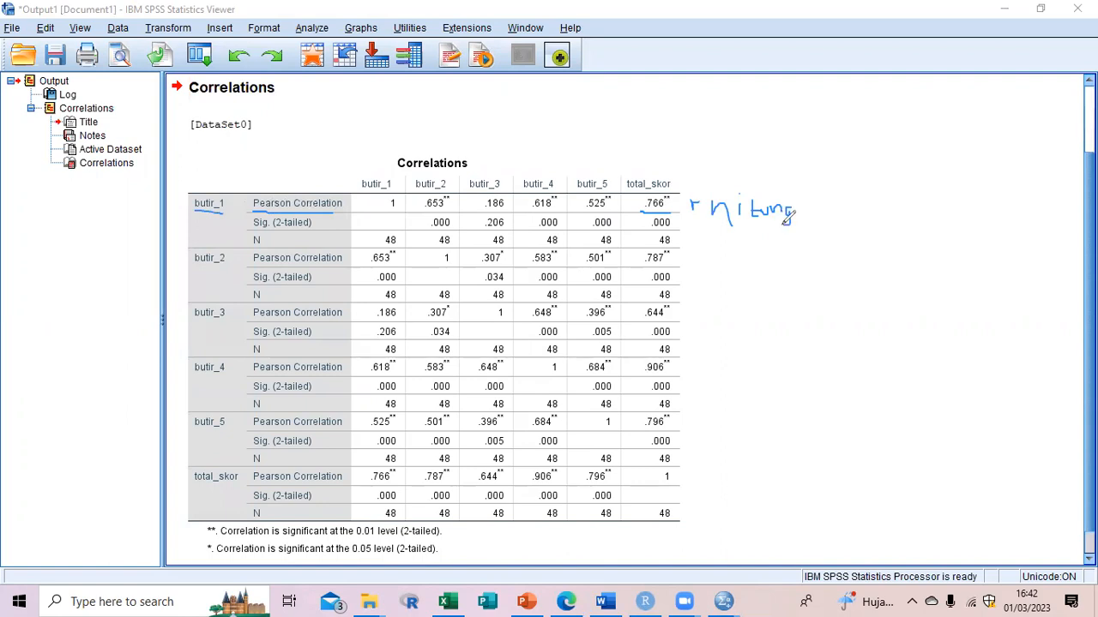
{"action": "left_click_drag", "start_coordinate": [199, 271], "coordinate": [240, 271]}
{"action": "left_click_drag", "start_coordinate": [641, 262], "coordinate": [664, 263]}
{"action": "left_click_drag", "start_coordinate": [198, 435], "coordinate": [240, 434]}
{"action": "left_click_drag", "start_coordinate": [637, 428], "coordinate": [668, 426]}
Switch to the r Product Moment table PDF in Edge and erase the leftover annotations over its rows for N 38 to 41.
{"action": "left_click", "coordinate": [566, 600]}
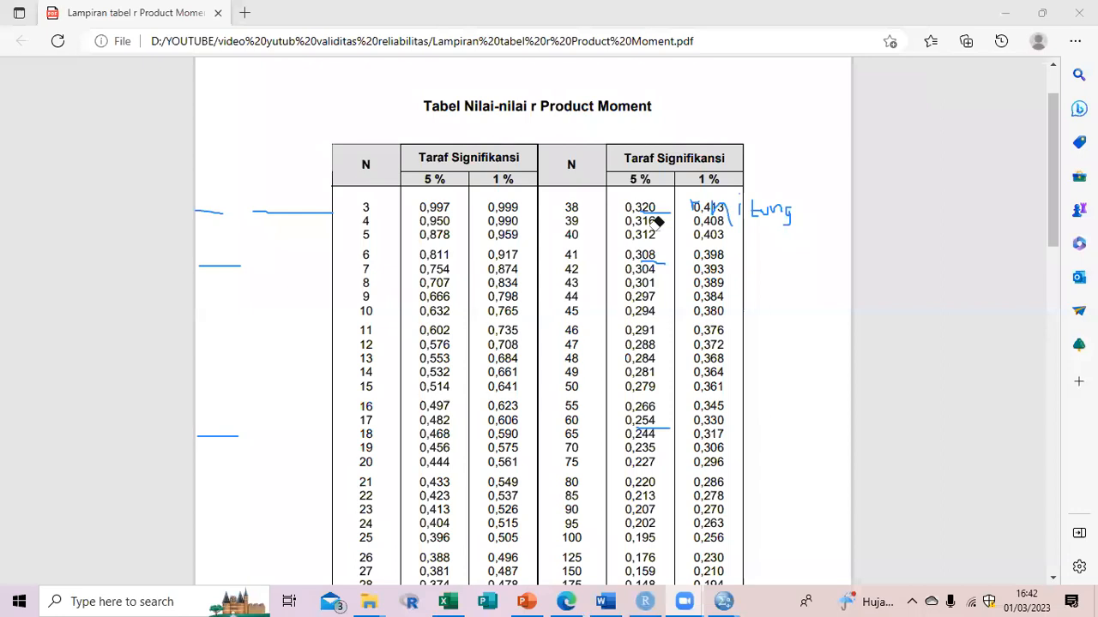
{"action": "mouse_move", "coordinate": [658, 221]}
{"action": "left_mouse_down"}
{"action": "mouse_move", "coordinate": [774, 221]}
{"action": "mouse_move", "coordinate": [748, 220]}
{"action": "left_mouse_up"}
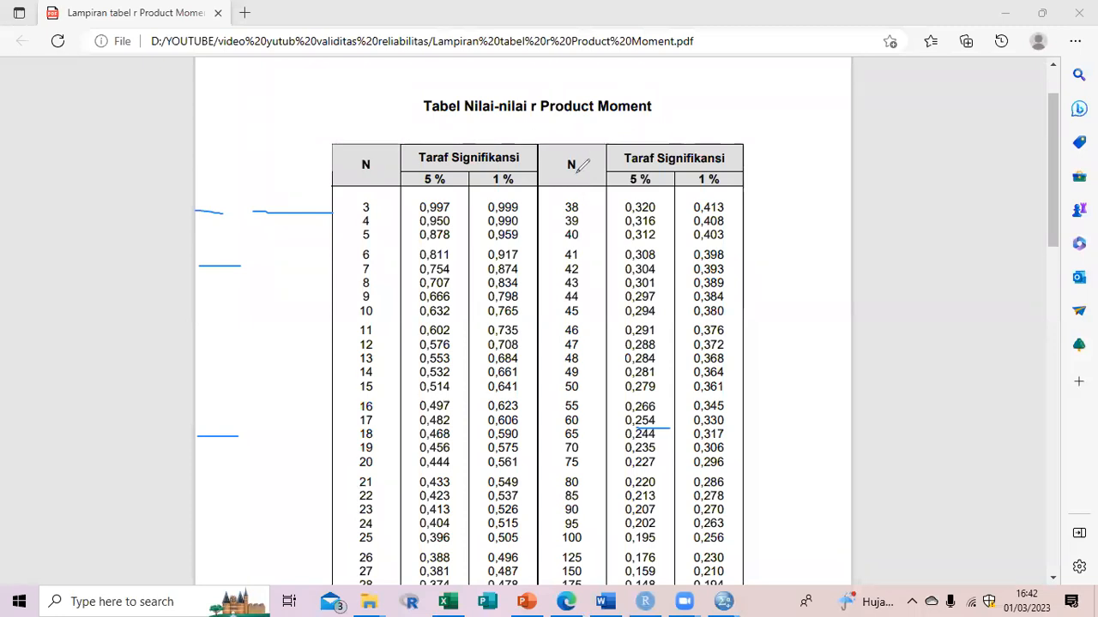
Circle the N and 5 % headings in the r table, and underline N 48 and its value 0,284.
{"action": "mouse_move", "coordinate": [573, 156]}
{"action": "left_mouse_down"}
{"action": "mouse_move", "coordinate": [567, 147]}
{"action": "mouse_move", "coordinate": [563, 168]}
{"action": "mouse_move", "coordinate": [594, 156]}
{"action": "mouse_move", "coordinate": [573, 146]}
{"action": "mouse_move", "coordinate": [557, 158]}
{"action": "left_mouse_up"}
{"action": "left_click_drag", "start_coordinate": [564, 365], "coordinate": [580, 365]}
{"action": "mouse_move", "coordinate": [660, 172]}
{"action": "left_mouse_down"}
{"action": "mouse_move", "coordinate": [621, 175]}
{"action": "mouse_move", "coordinate": [643, 186]}
{"action": "mouse_move", "coordinate": [660, 173]}
{"action": "left_mouse_up"}
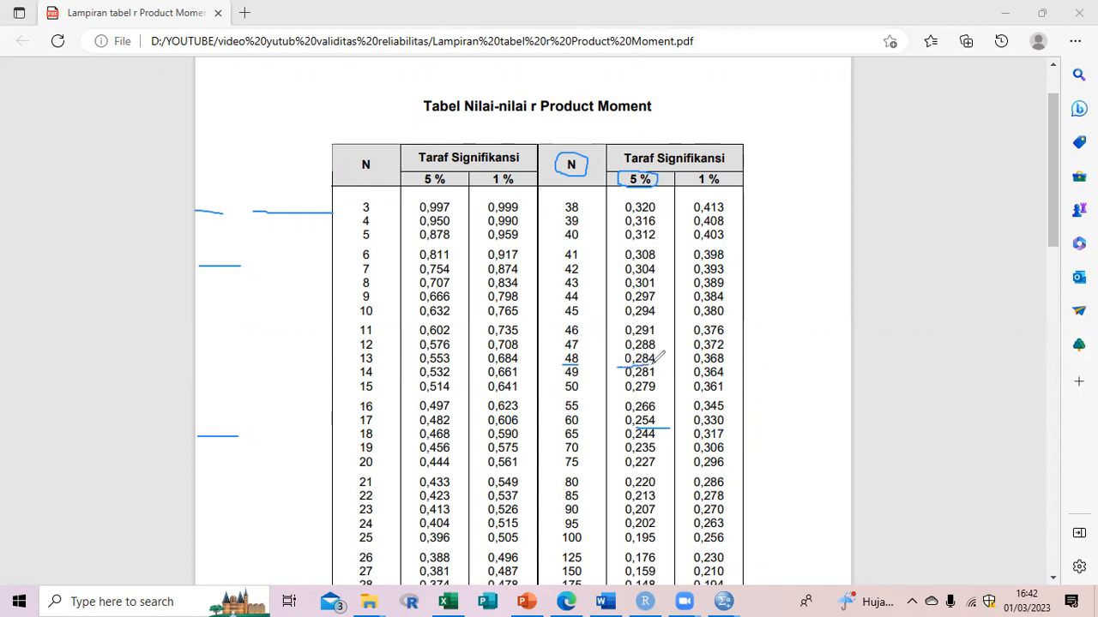
Circle 0,284 in the r table, and return to the SPSS output to handwrite "> 0,284" and a tick beside butir_1's total_skor correlation.
{"action": "mouse_move", "coordinate": [660, 359]}
{"action": "left_mouse_down"}
{"action": "mouse_move", "coordinate": [631, 350]}
{"action": "mouse_move", "coordinate": [625, 365]}
{"action": "left_mouse_up"}
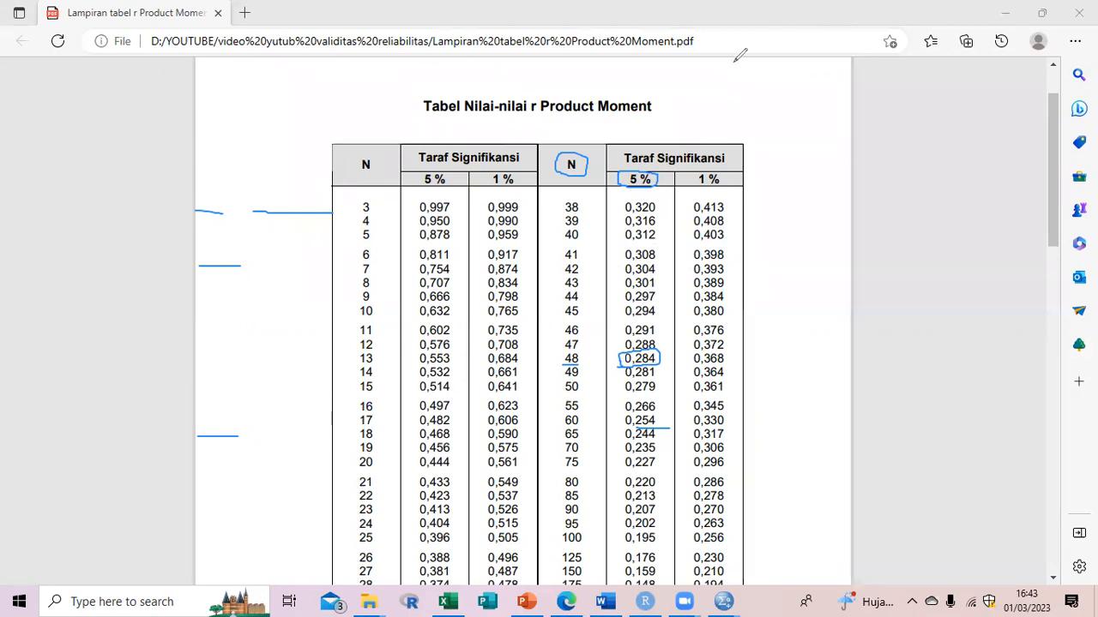
{"action": "left_click", "coordinate": [1005, 13]}
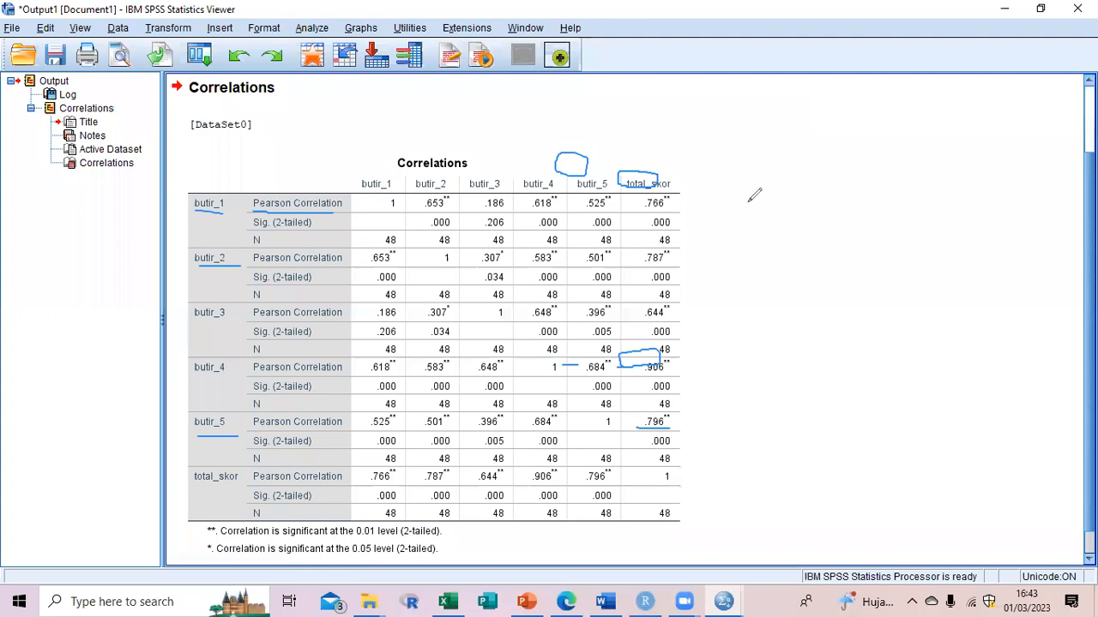
{"action": "mouse_move", "coordinate": [747, 203]}
{"action": "left_mouse_down"}
{"action": "mouse_move", "coordinate": [776, 206]}
{"action": "mouse_move", "coordinate": [785, 192]}
{"action": "mouse_move", "coordinate": [793, 206]}
{"action": "left_mouse_up"}
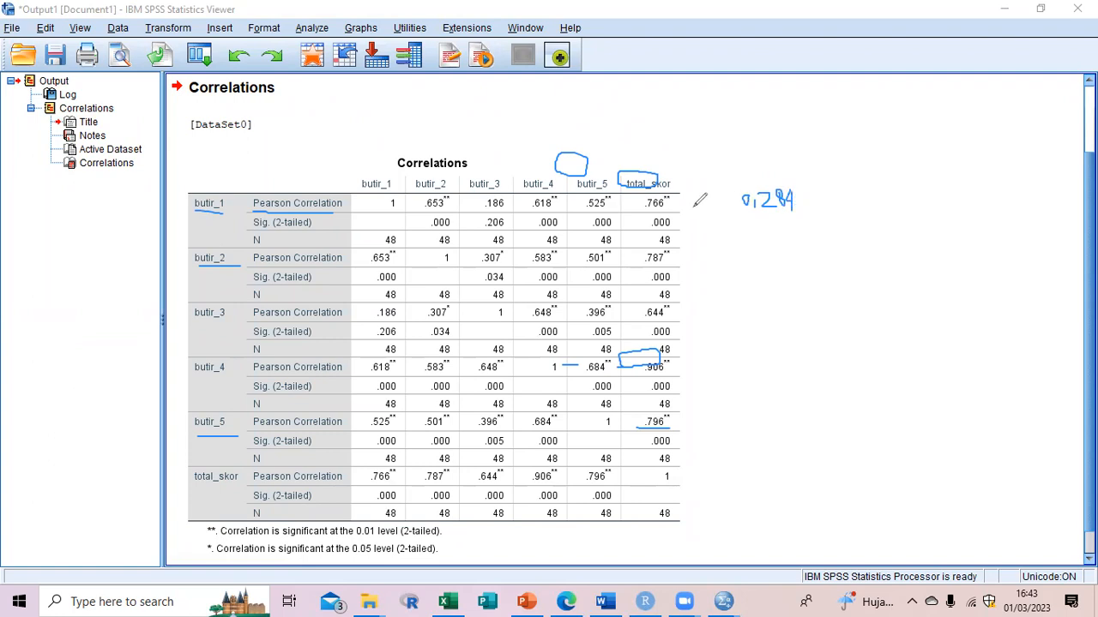
{"action": "left_click_drag", "start_coordinate": [697, 196], "coordinate": [710, 200]}
{"action": "left_click_drag", "start_coordinate": [843, 187], "coordinate": [866, 172]}
Mark the total_skor correlations of butir_2 and butir_3 with underlines, a ">" sign and a tick each, underlining the handwritten 0,284 for comparison.
{"action": "left_click_drag", "start_coordinate": [645, 264], "coordinate": [673, 265]}
{"action": "left_click_drag", "start_coordinate": [695, 253], "coordinate": [798, 247]}
{"action": "left_click_drag", "start_coordinate": [198, 324], "coordinate": [238, 323]}
{"action": "left_click_drag", "start_coordinate": [640, 320], "coordinate": [673, 321]}
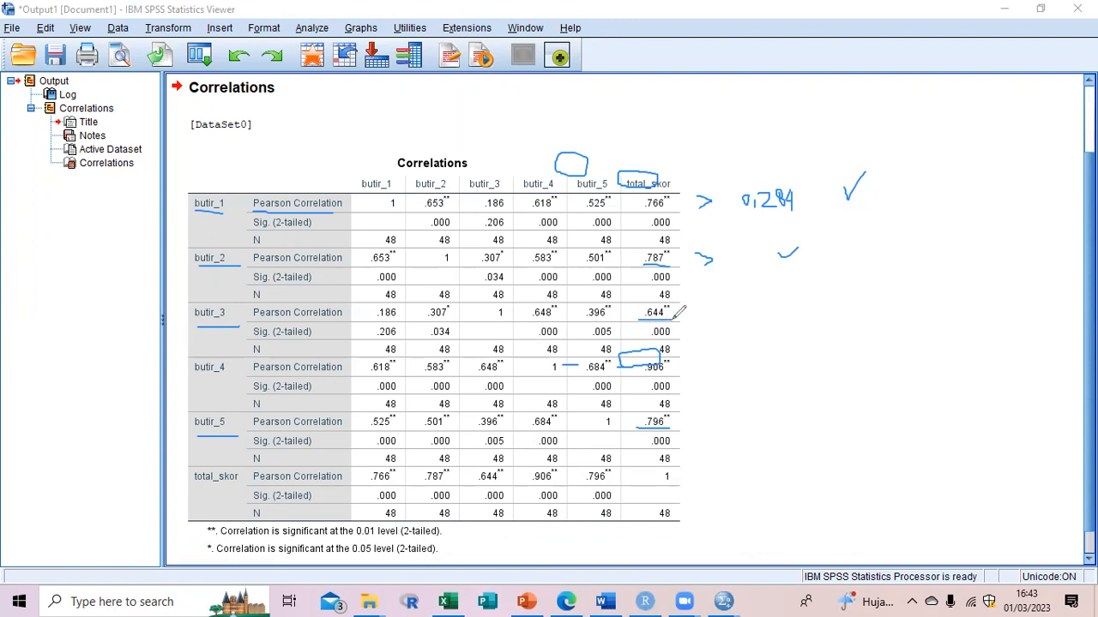
{"action": "left_click_drag", "start_coordinate": [742, 208], "coordinate": [792, 207]}
{"action": "left_click_drag", "start_coordinate": [692, 307], "coordinate": [692, 318]}
{"action": "left_click_drag", "start_coordinate": [777, 303], "coordinate": [819, 284]}
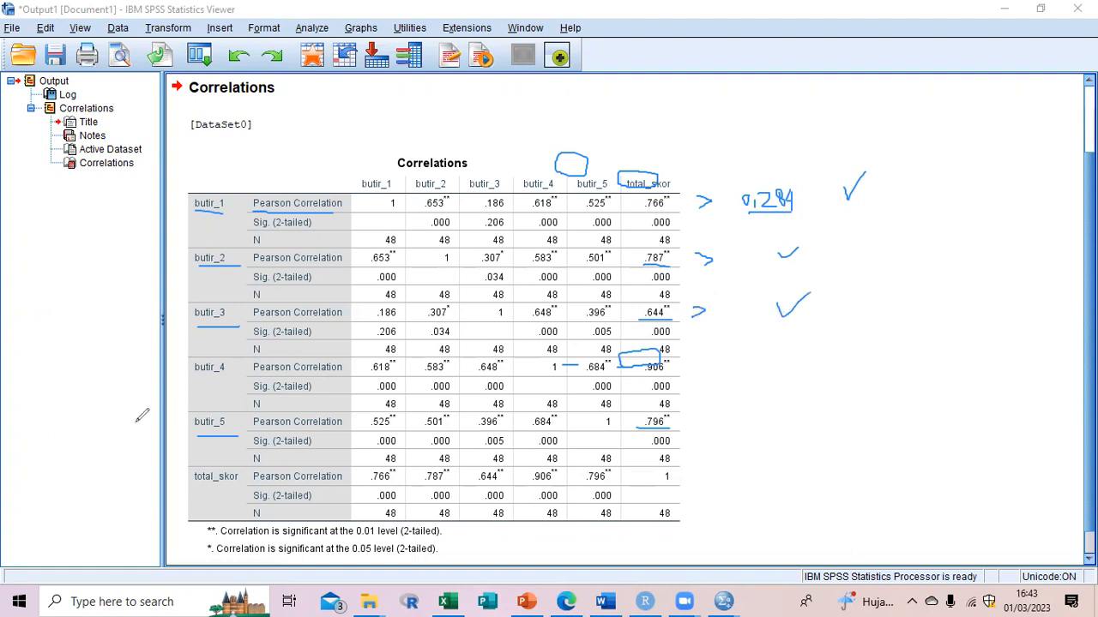
Underline butir_4 and its total_skor correlation, and add a ">" sign and a tick beside both butir_4 and butir_5.
{"action": "left_click_drag", "start_coordinate": [205, 382], "coordinate": [237, 383]}
{"action": "mouse_move", "coordinate": [639, 367]}
{"action": "left_mouse_down"}
{"action": "mouse_move", "coordinate": [783, 373]}
{"action": "mouse_move", "coordinate": [814, 349]}
{"action": "left_mouse_up"}
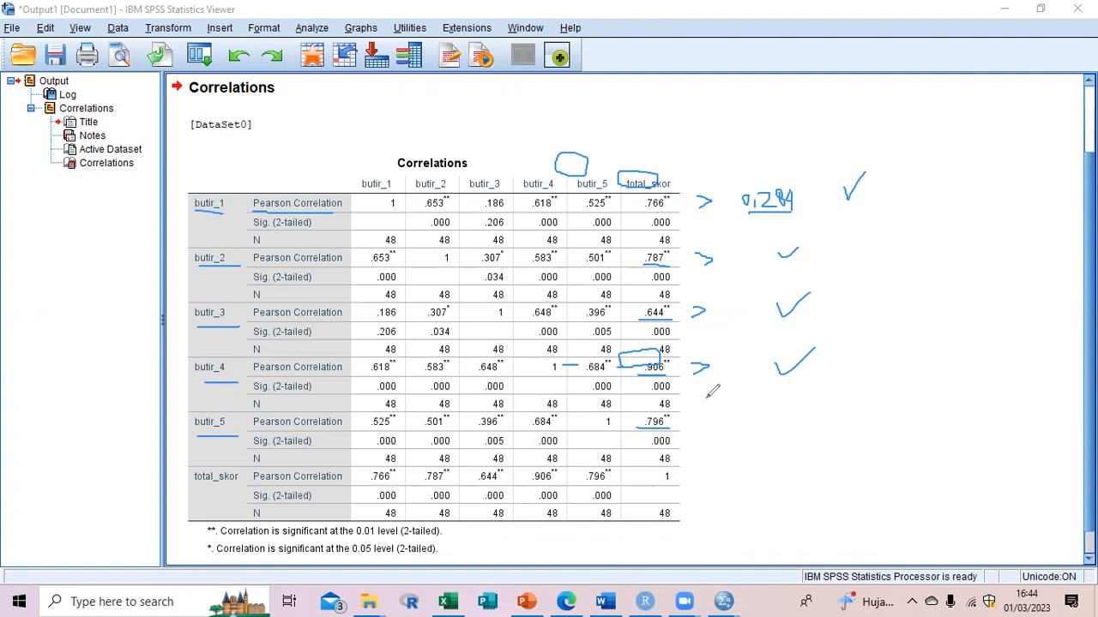
{"action": "mouse_move", "coordinate": [695, 414]}
{"action": "left_mouse_down"}
{"action": "mouse_move", "coordinate": [691, 431]}
{"action": "mouse_move", "coordinate": [793, 395]}
{"action": "left_mouse_up"}
Set up a Reliability Analysis with butir_1 to butir_5 as the items, leaving out total_skor.
{"action": "left_click", "coordinate": [309, 31]}
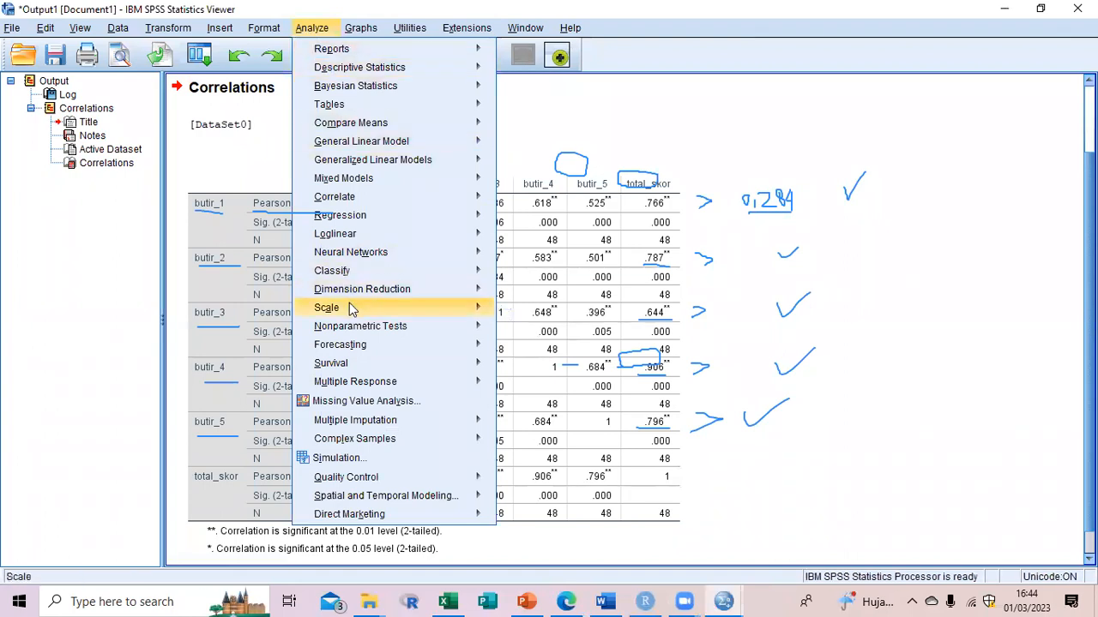
{"action": "mouse_move", "coordinate": [353, 309]}
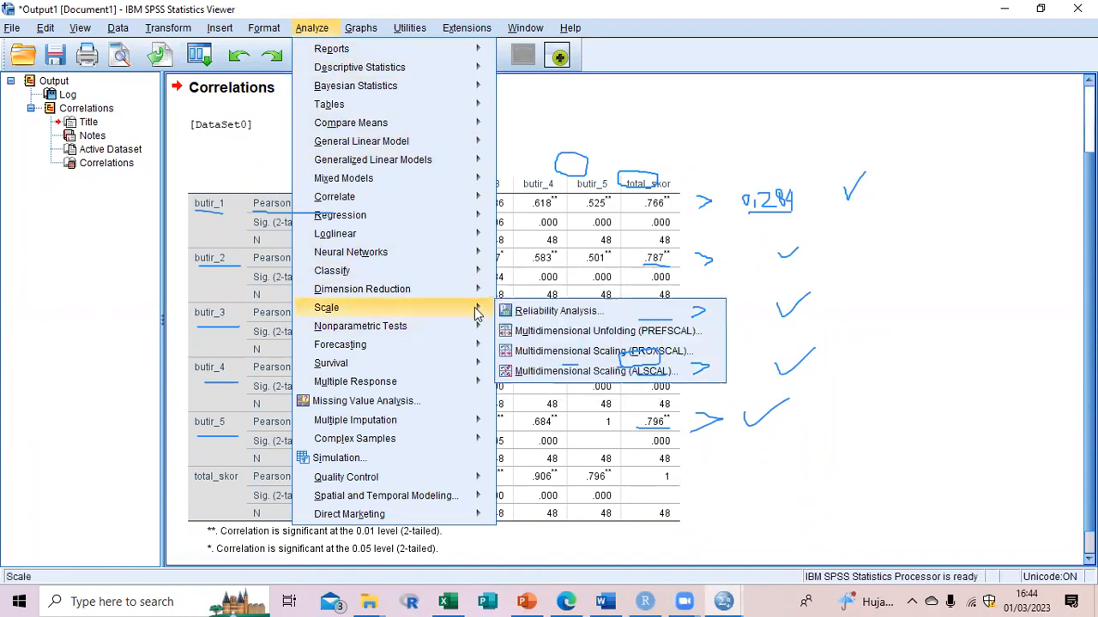
{"action": "left_click", "coordinate": [525, 314]}
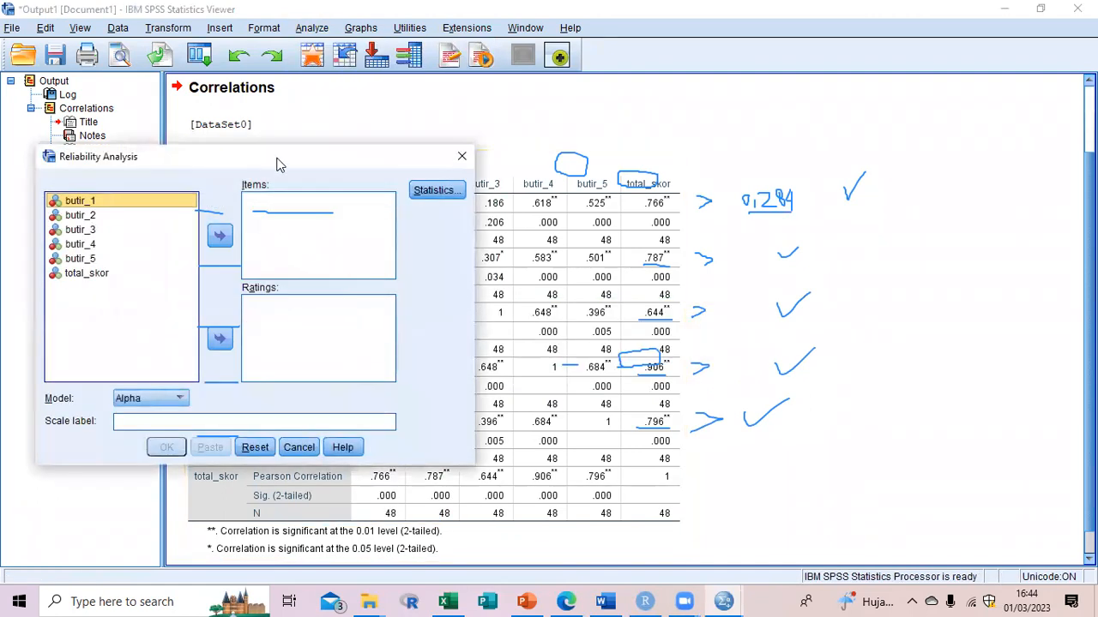
{"action": "left_click_drag", "start_coordinate": [277, 163], "coordinate": [421, 163]}
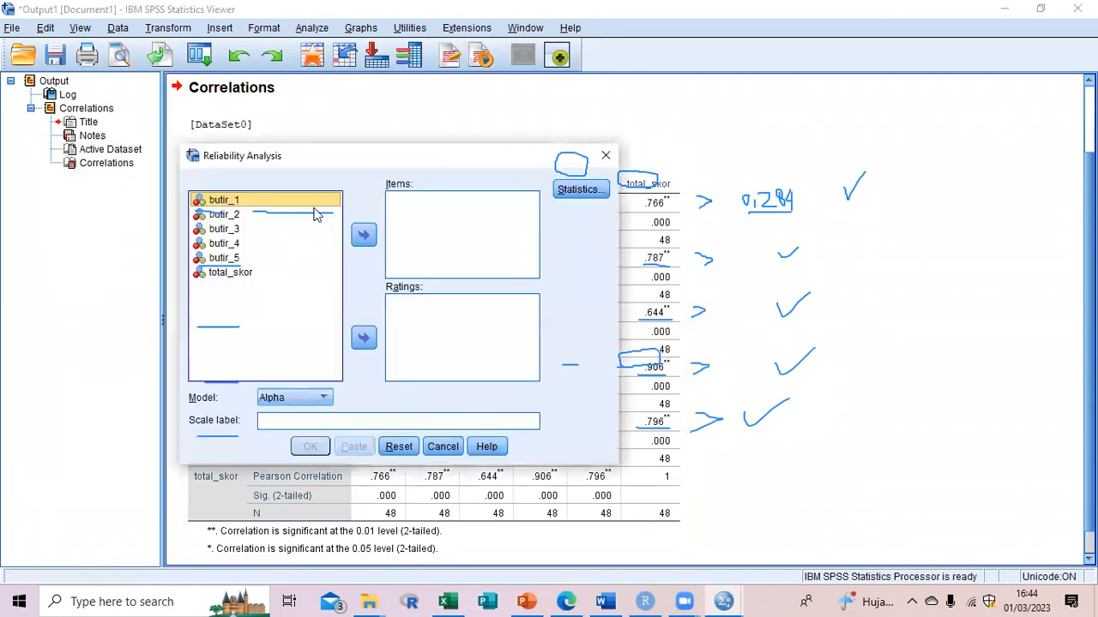
{"action": "left_click", "coordinate": [238, 257], "text": "shift"}
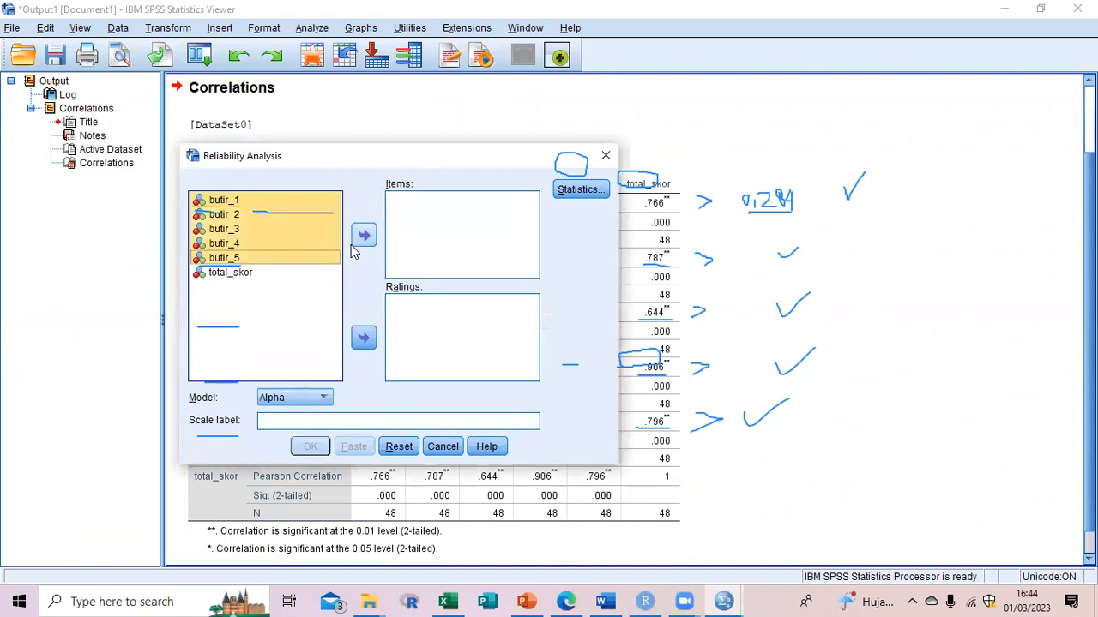
{"action": "left_click", "coordinate": [364, 235]}
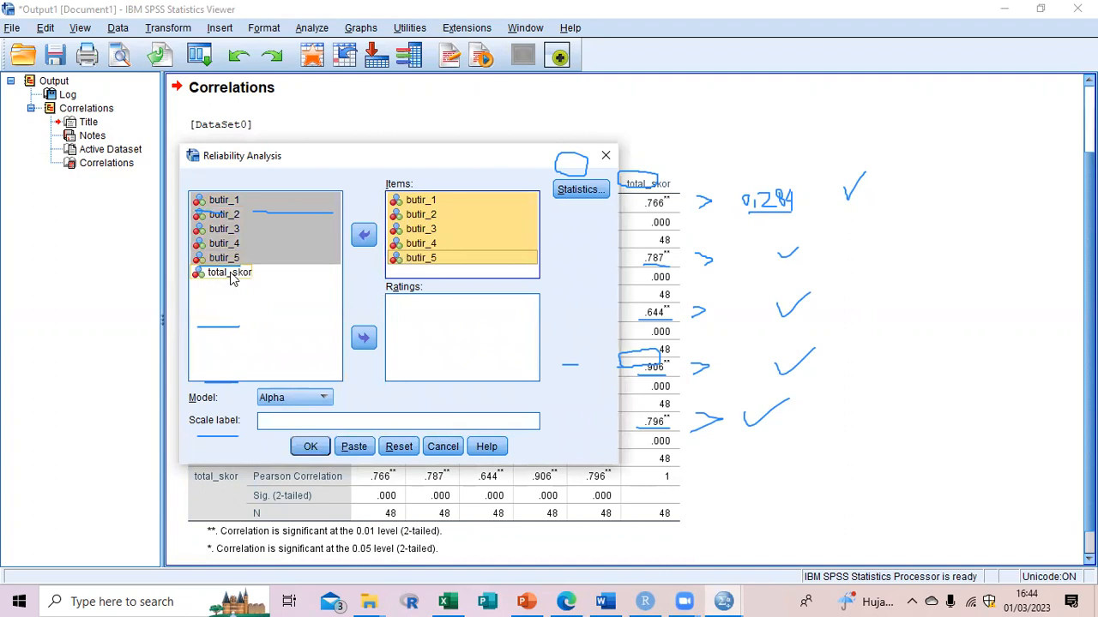
Include the "Scale if item deleted" statistics and run the reliability analysis with the Alpha model.
{"action": "left_click", "coordinate": [573, 189]}
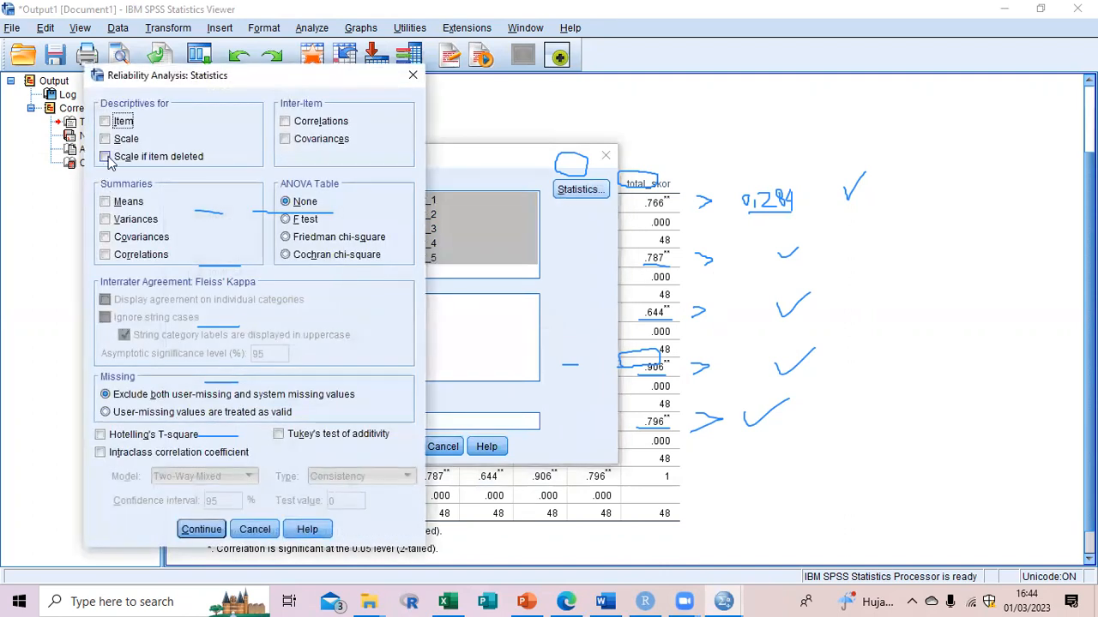
{"action": "left_click", "coordinate": [106, 159]}
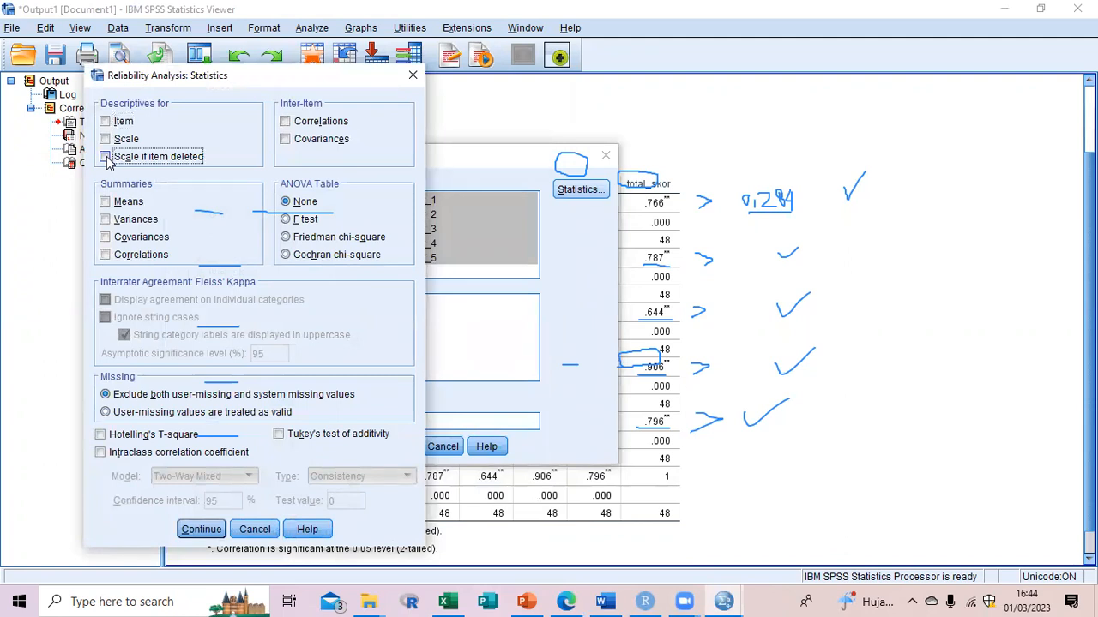
{"action": "left_click", "coordinate": [201, 531]}
{"action": "left_click", "coordinate": [309, 448]}
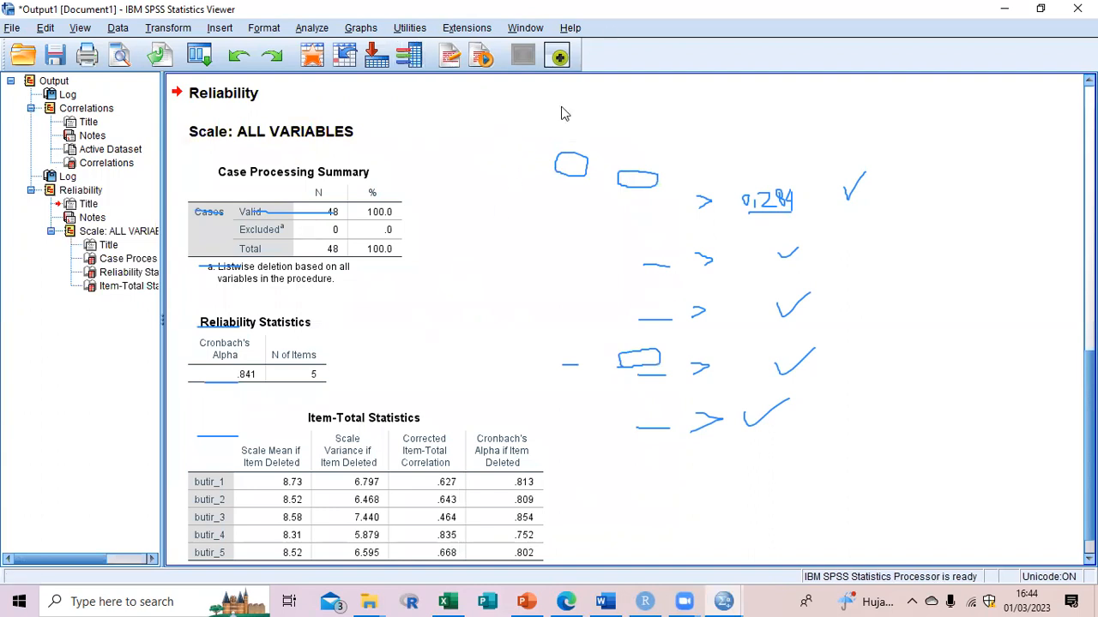
Erase the old handwritten marks covering the reliability output, and circle the Cronbach's Alpha value.
{"action": "mouse_move", "coordinate": [619, 150]}
{"action": "left_mouse_down"}
{"action": "mouse_move", "coordinate": [902, 200]}
{"action": "mouse_move", "coordinate": [833, 189]}
{"action": "mouse_move", "coordinate": [572, 265]}
{"action": "mouse_move", "coordinate": [773, 227]}
{"action": "mouse_move", "coordinate": [509, 365]}
{"action": "mouse_move", "coordinate": [657, 310]}
{"action": "mouse_move", "coordinate": [688, 367]}
{"action": "mouse_move", "coordinate": [674, 448]}
{"action": "mouse_move", "coordinate": [803, 314]}
{"action": "left_mouse_up"}
{"action": "mouse_move", "coordinate": [120, 255]}
{"action": "left_mouse_down"}
{"action": "mouse_move", "coordinate": [334, 209]}
{"action": "mouse_move", "coordinate": [204, 216]}
{"action": "mouse_move", "coordinate": [259, 273]}
{"action": "mouse_move", "coordinate": [215, 455]}
{"action": "left_mouse_up"}
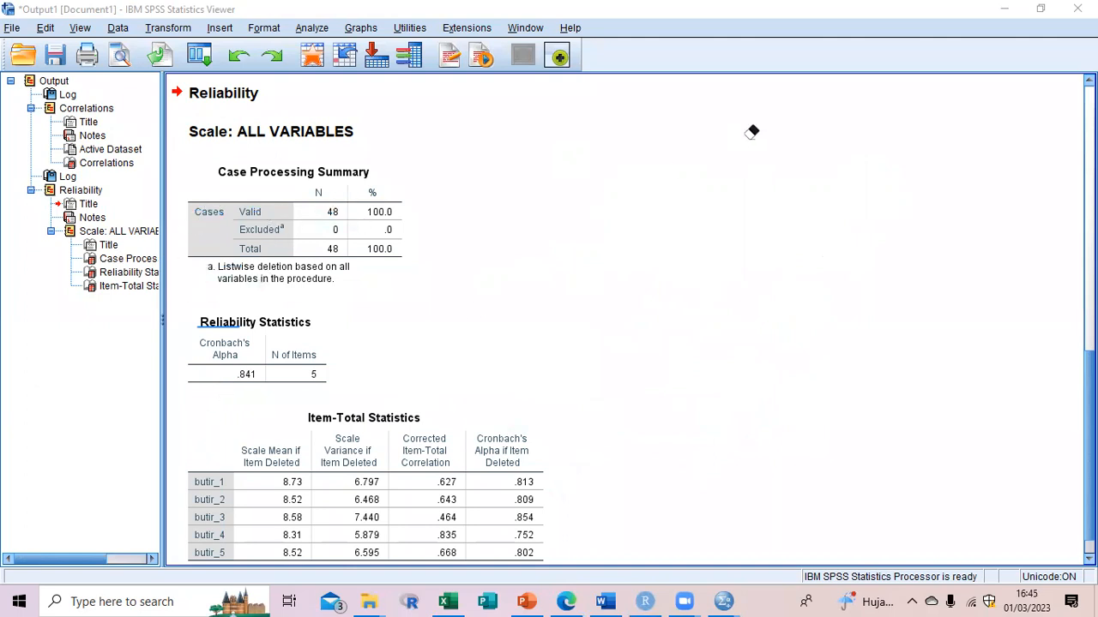
{"action": "mouse_move", "coordinate": [265, 363]}
{"action": "left_mouse_down"}
{"action": "mouse_move", "coordinate": [225, 367]}
{"action": "mouse_move", "coordinate": [233, 388]}
{"action": "mouse_move", "coordinate": [268, 381]}
{"action": "mouse_move", "coordinate": [244, 352]}
{"action": "left_mouse_up"}
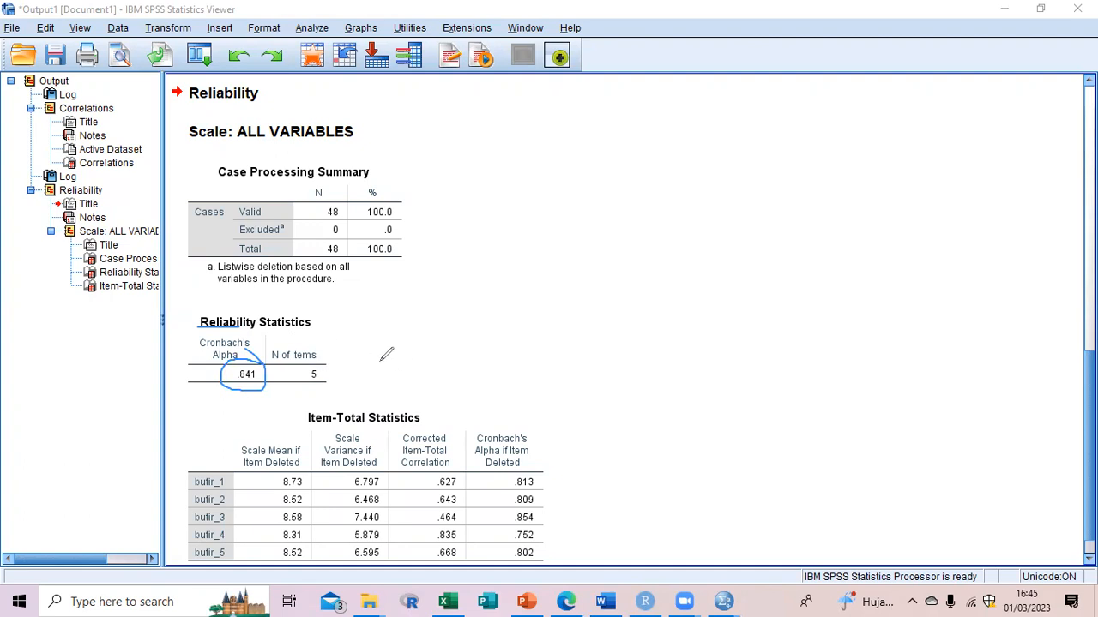
Handwrite "r tabel 0,284" with a ">" sign beside the Cronbach's Alpha value, and add the conclusion "Reliabel".
{"action": "mouse_move", "coordinate": [443, 322]}
{"action": "left_mouse_down"}
{"action": "mouse_move", "coordinate": [472, 339]}
{"action": "mouse_move", "coordinate": [482, 329]}
{"action": "mouse_move", "coordinate": [558, 333]}
{"action": "left_mouse_up"}
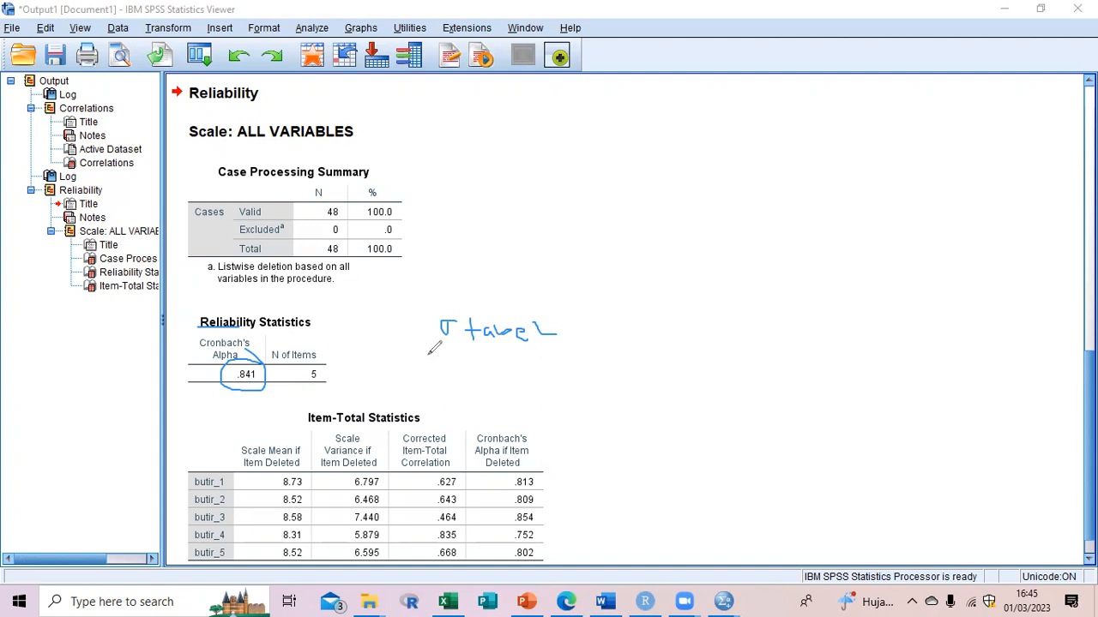
{"action": "mouse_move", "coordinate": [463, 355]}
{"action": "left_mouse_down"}
{"action": "mouse_move", "coordinate": [455, 365]}
{"action": "mouse_move", "coordinate": [464, 356]}
{"action": "mouse_move", "coordinate": [482, 368]}
{"action": "mouse_move", "coordinate": [540, 351]}
{"action": "mouse_move", "coordinate": [567, 358]}
{"action": "mouse_move", "coordinate": [565, 369]}
{"action": "left_mouse_up"}
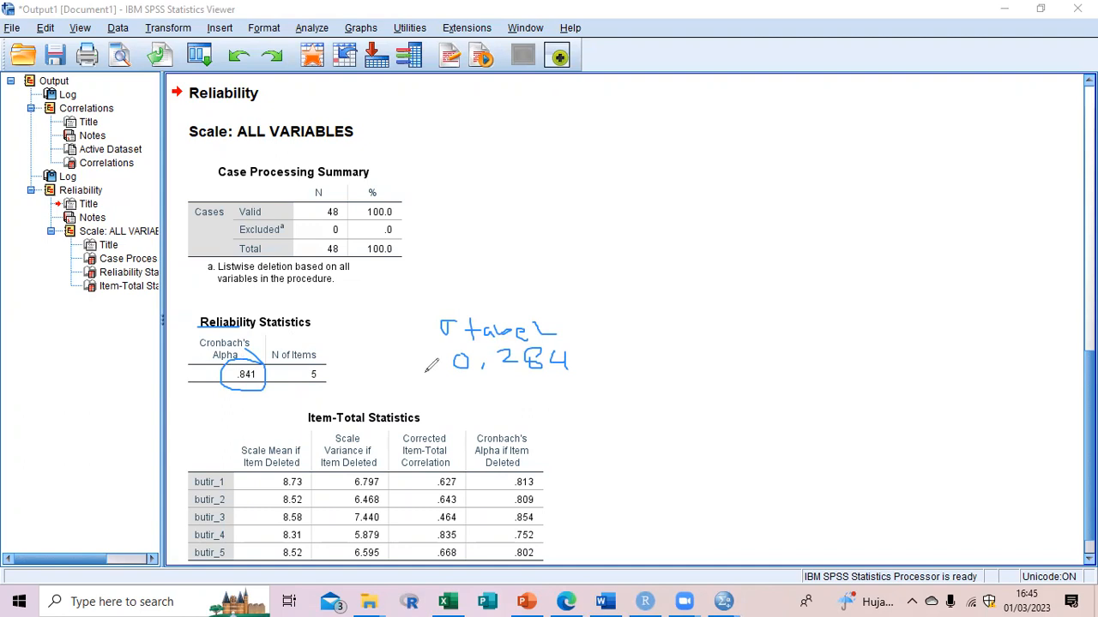
{"action": "mouse_move", "coordinate": [382, 360]}
{"action": "left_mouse_down"}
{"action": "mouse_move", "coordinate": [418, 370]}
{"action": "mouse_move", "coordinate": [395, 383]}
{"action": "left_mouse_up"}
{"action": "mouse_move", "coordinate": [714, 305]}
{"action": "left_mouse_down"}
{"action": "mouse_move", "coordinate": [717, 345]}
{"action": "mouse_move", "coordinate": [689, 330]}
{"action": "mouse_move", "coordinate": [751, 332]}
{"action": "mouse_move", "coordinate": [760, 310]}
{"action": "mouse_move", "coordinate": [777, 337]}
{"action": "mouse_move", "coordinate": [805, 315]}
{"action": "mouse_move", "coordinate": [870, 331]}
{"action": "mouse_move", "coordinate": [914, 286]}
{"action": "left_mouse_up"}
{"action": "left_click", "coordinate": [760, 308]}
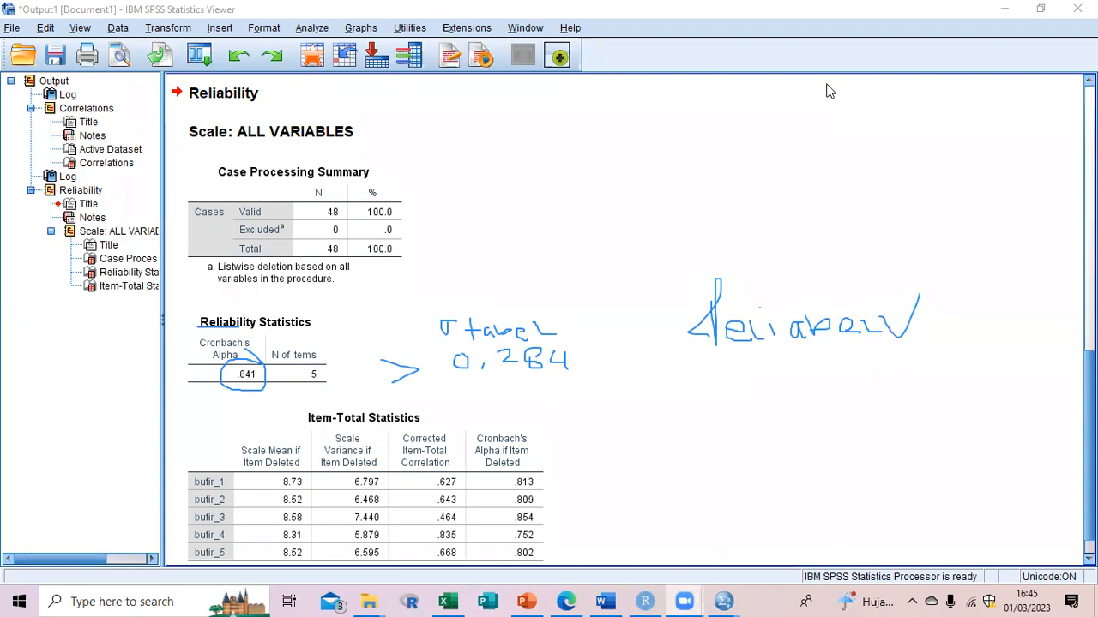
Switch to the "ringkasan uji" document in Word and erase the leftover handwritten marks over its validity and reliability tables.
{"action": "left_click", "coordinate": [1008, 10]}
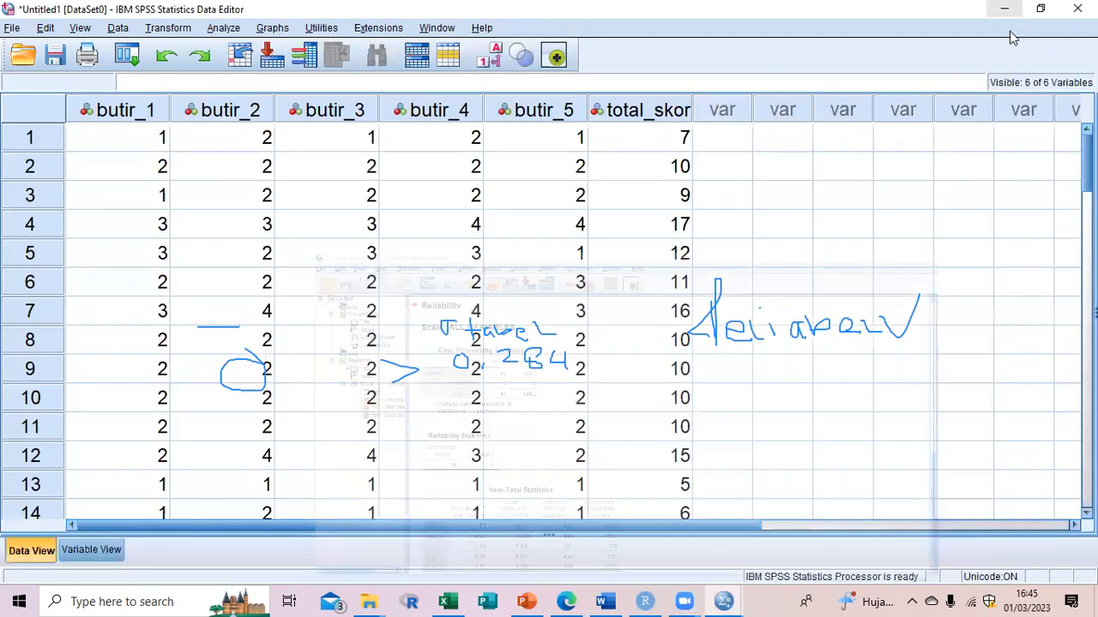
{"action": "left_click", "coordinate": [987, 10]}
{"action": "key", "text": "super+d"}
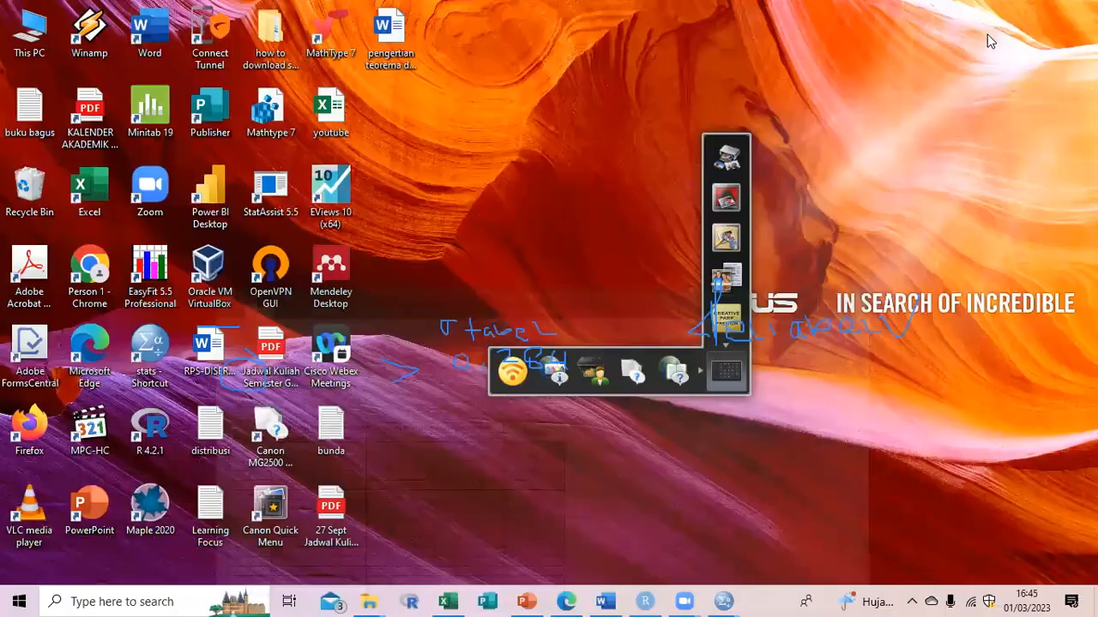
{"action": "left_click", "coordinate": [605, 602]}
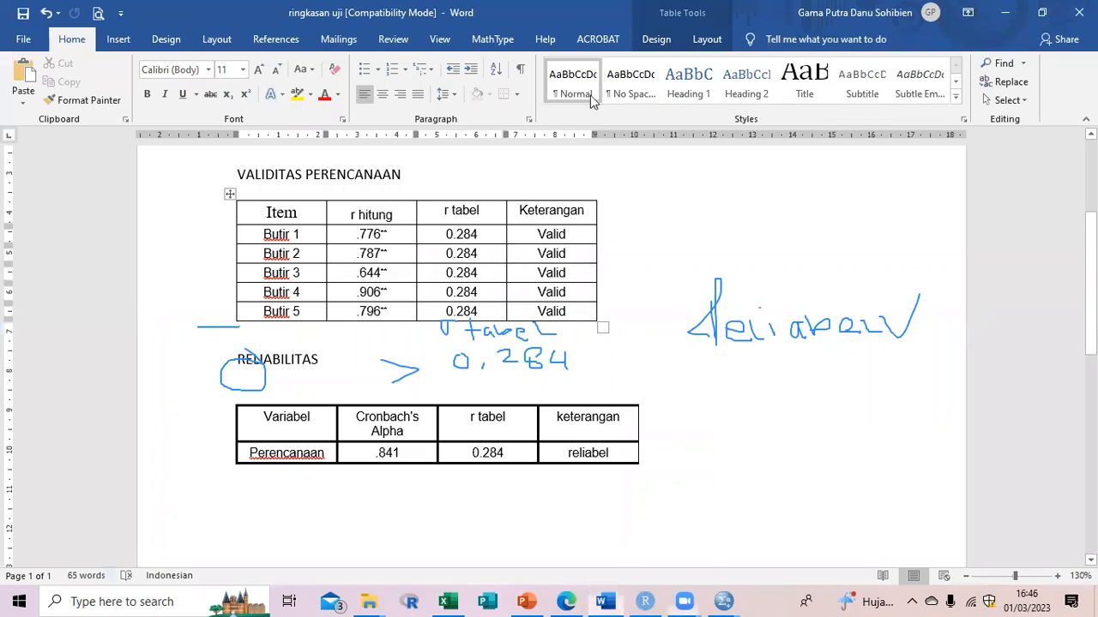
{"action": "mouse_move", "coordinate": [789, 340]}
{"action": "left_mouse_down"}
{"action": "mouse_move", "coordinate": [735, 358]}
{"action": "mouse_move", "coordinate": [335, 333]}
{"action": "mouse_move", "coordinate": [580, 311]}
{"action": "mouse_move", "coordinate": [205, 377]}
{"action": "mouse_move", "coordinate": [314, 343]}
{"action": "mouse_move", "coordinate": [196, 335]}
{"action": "left_mouse_up"}
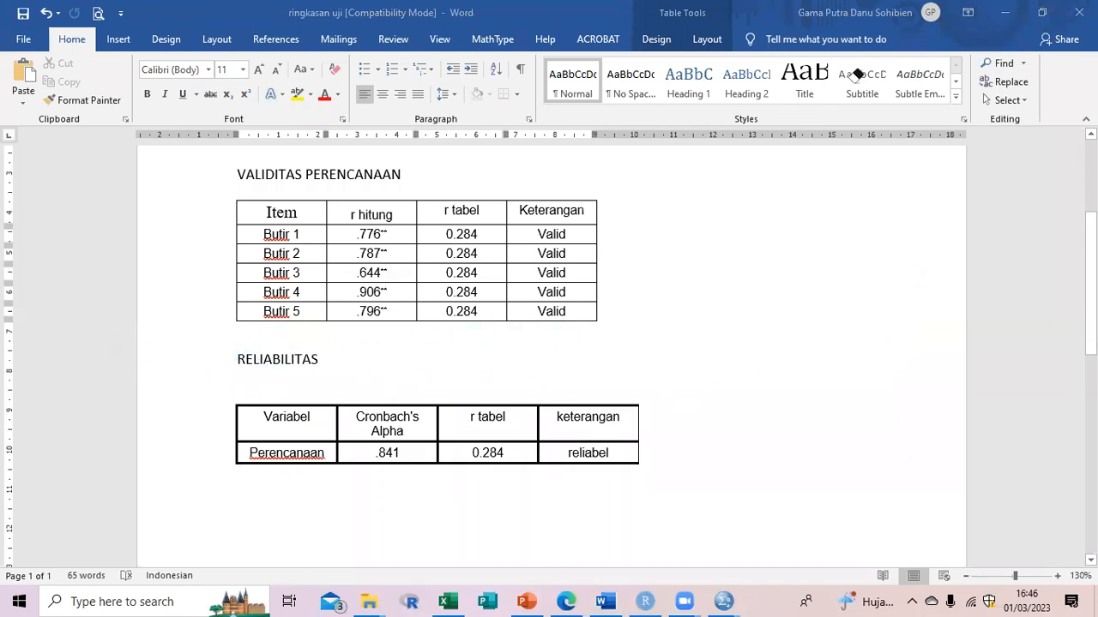
Correct the r tabel value below the N=48 line to 0.284.
{"action": "scroll", "coordinate": [279, 277], "scroll_direction": "up", "scroll_amount": 4}
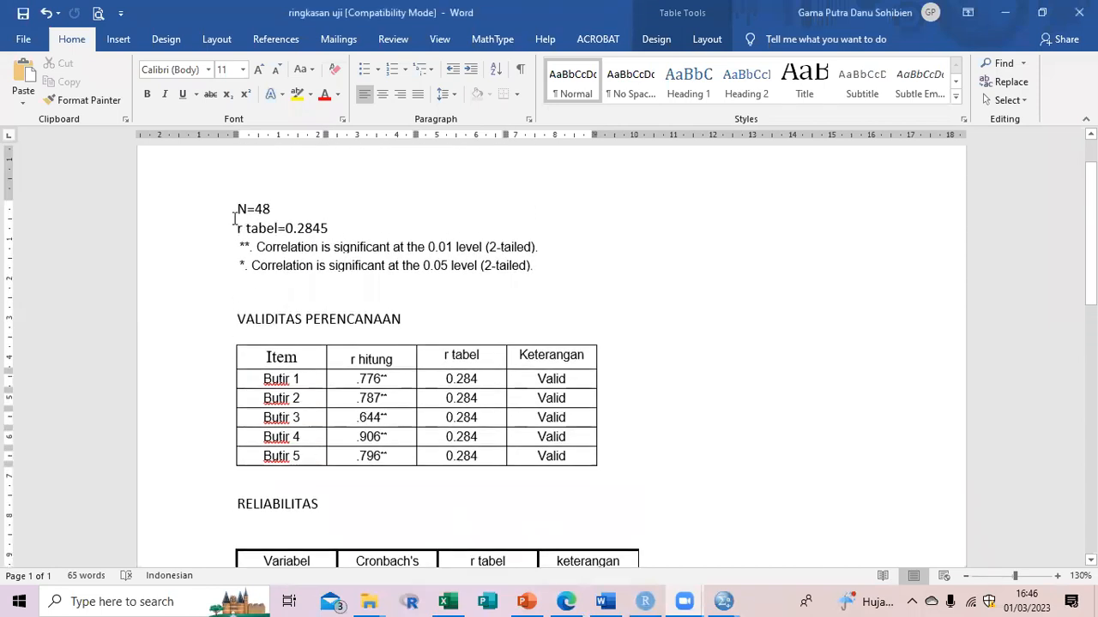
{"action": "left_click_drag", "start_coordinate": [274, 211], "coordinate": [234, 217]}
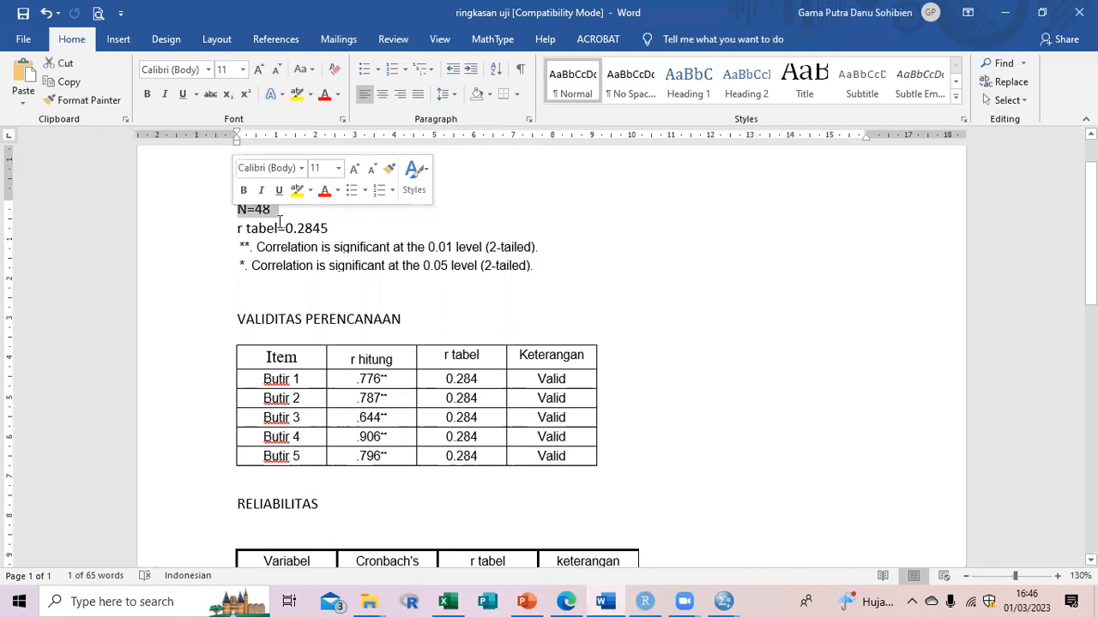
{"action": "left_click", "coordinate": [370, 228]}
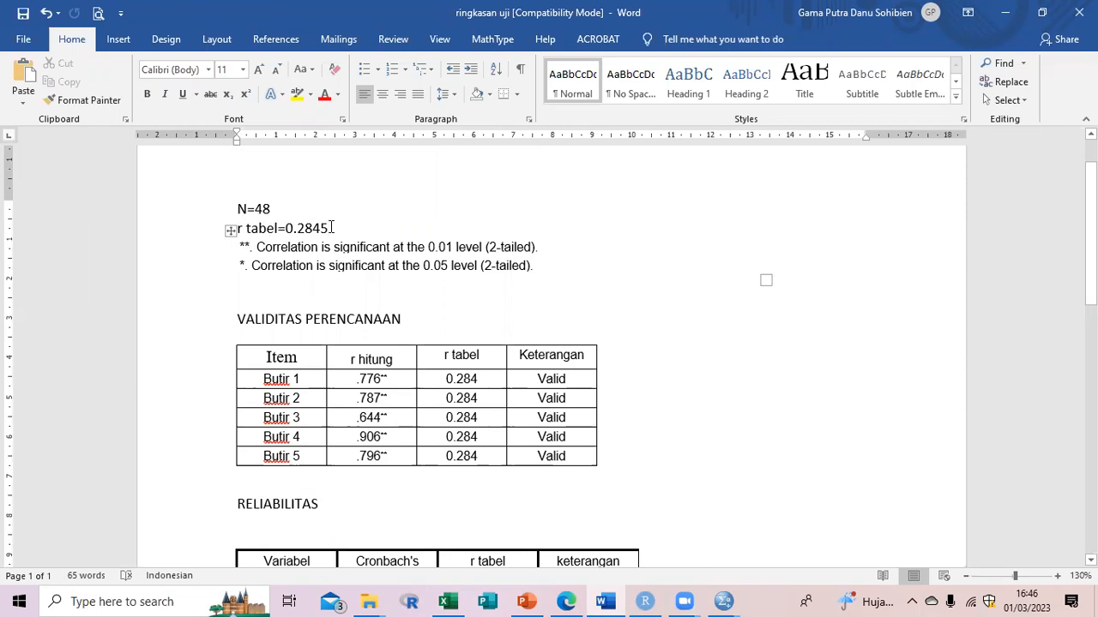
{"action": "key", "text": "BackSpace"}
{"action": "scroll", "coordinate": [432, 314], "scroll_direction": "down", "scroll_amount": 1}
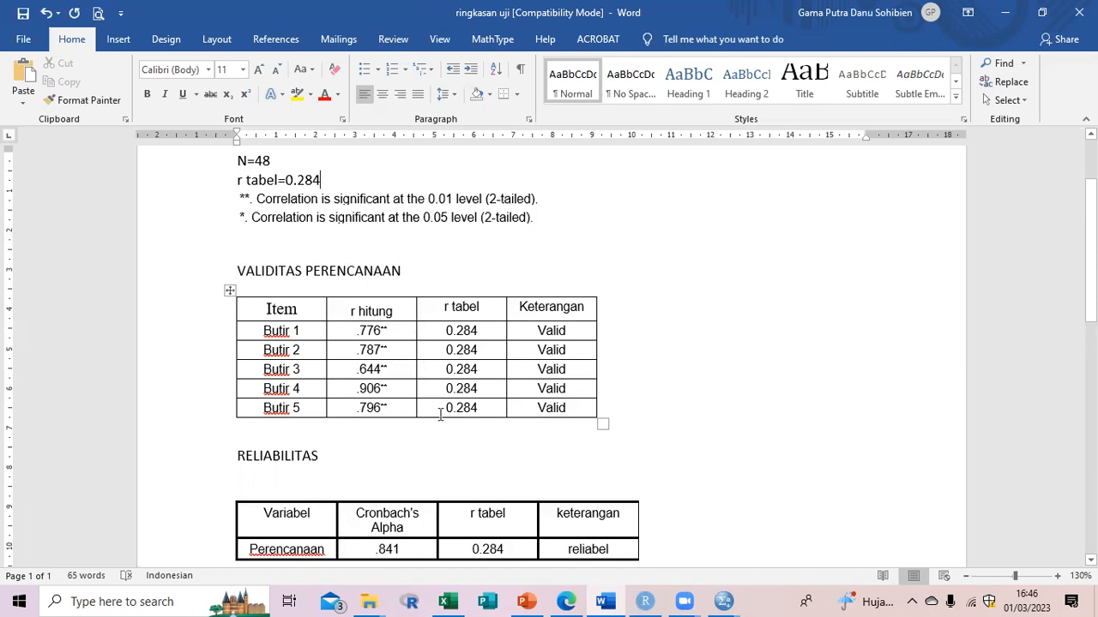
{"action": "scroll", "coordinate": [440, 415], "scroll_direction": "down", "scroll_amount": 1}
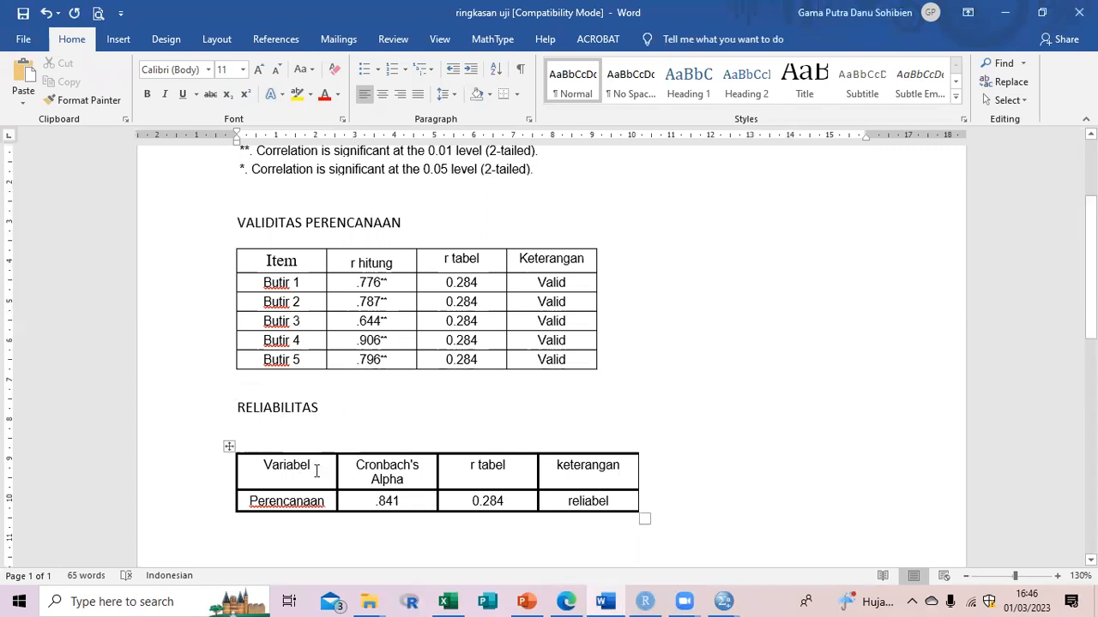
{"action": "scroll", "coordinate": [315, 473], "scroll_direction": "down", "scroll_amount": 1}
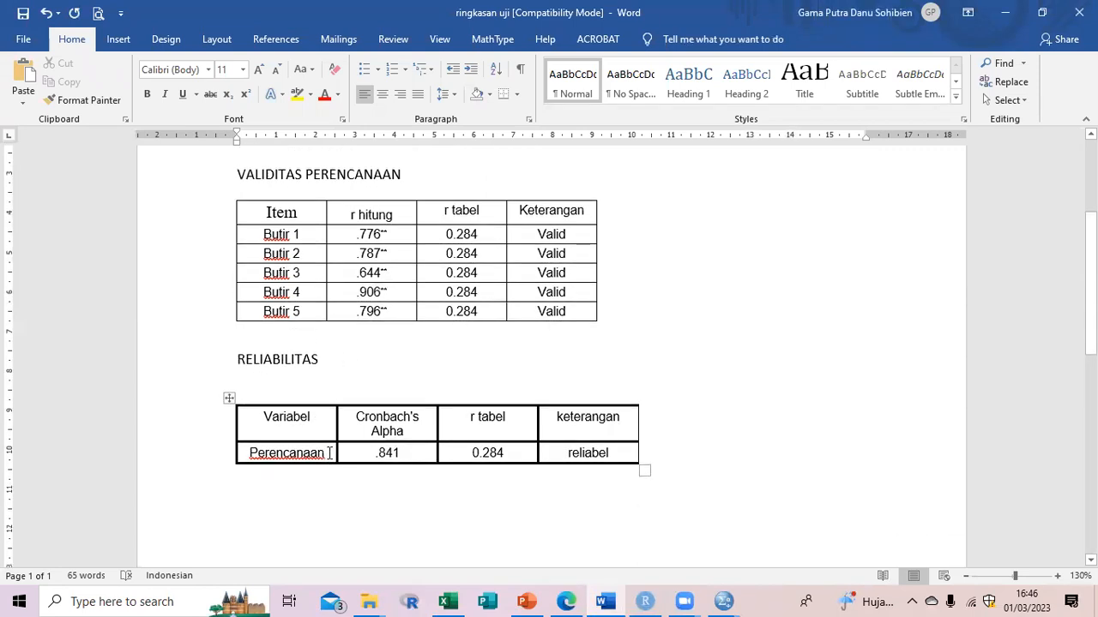